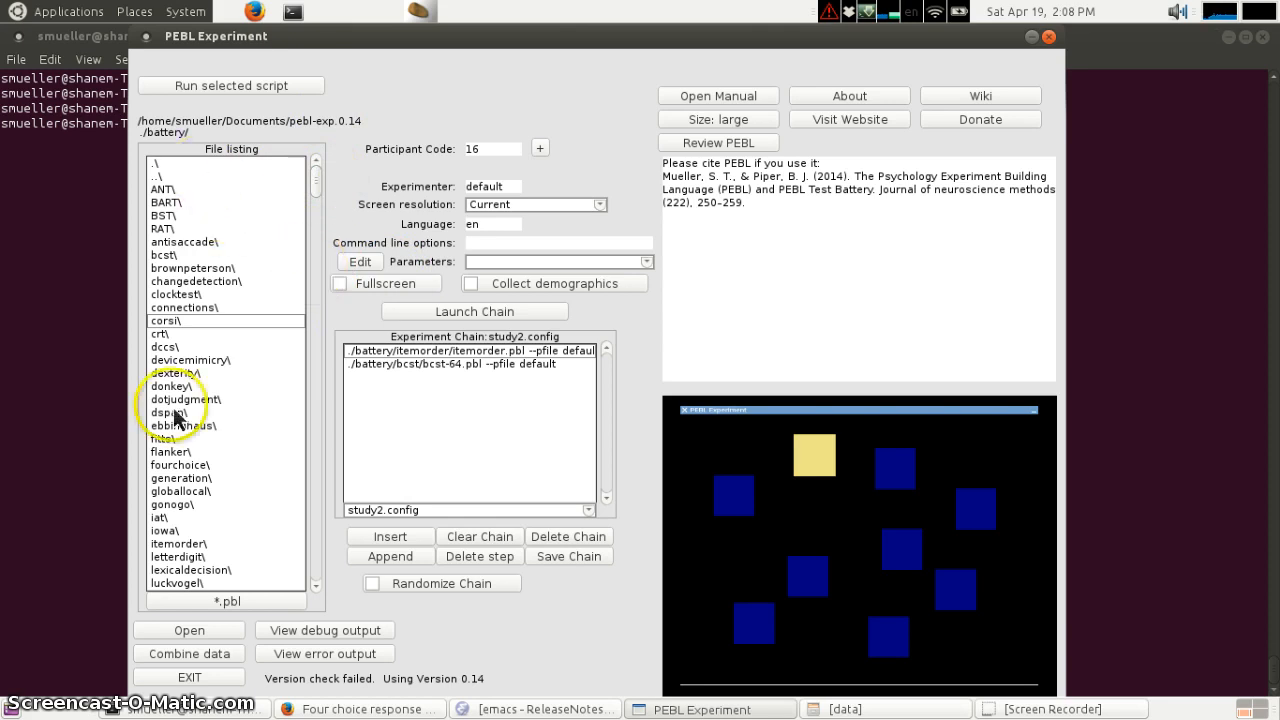
Step: Open the corsi test's detailed data folder at battery/corsi/data/detailed
{"action": "double_click", "coordinate": [189, 320]}
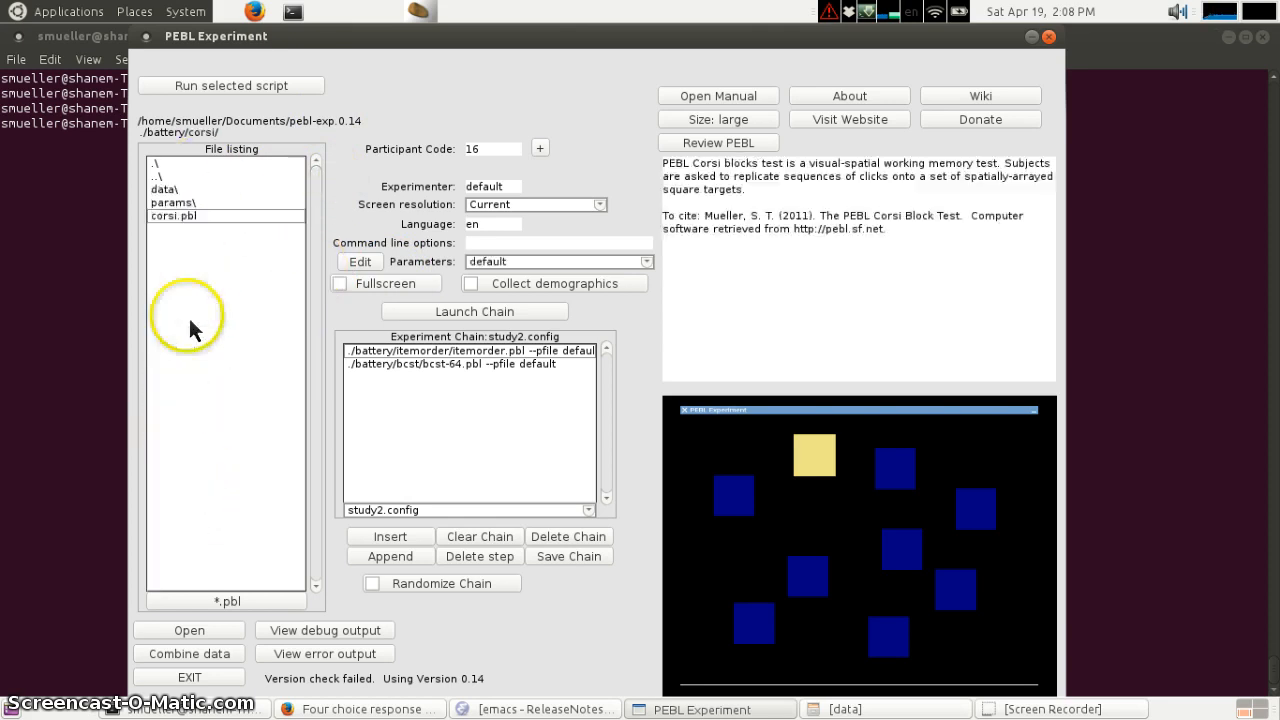
{"action": "left_click", "coordinate": [161, 189]}
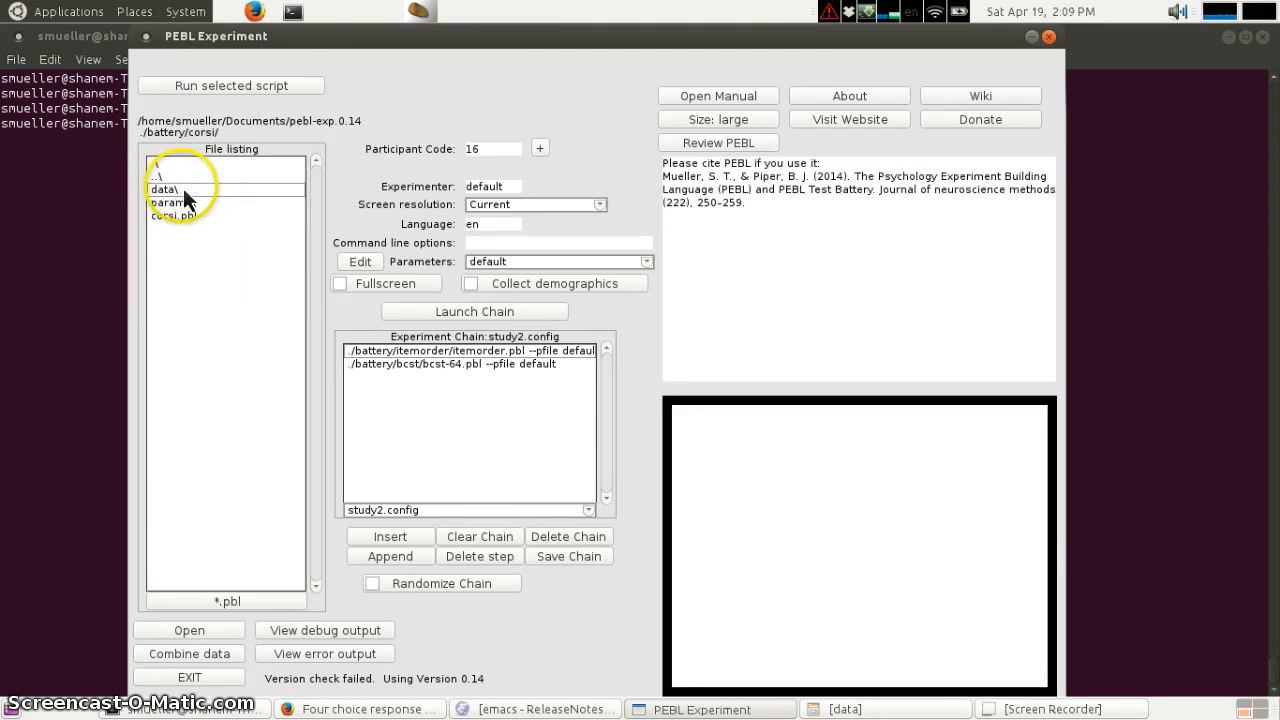
{"action": "mouse_move", "coordinate": [465, 33]}
{"action": "left_mouse_down"}
{"action": "mouse_move", "coordinate": [461, 57]}
{"action": "mouse_move", "coordinate": [474, 33]}
{"action": "left_mouse_up"}
{"action": "double_click", "coordinate": [180, 190]}
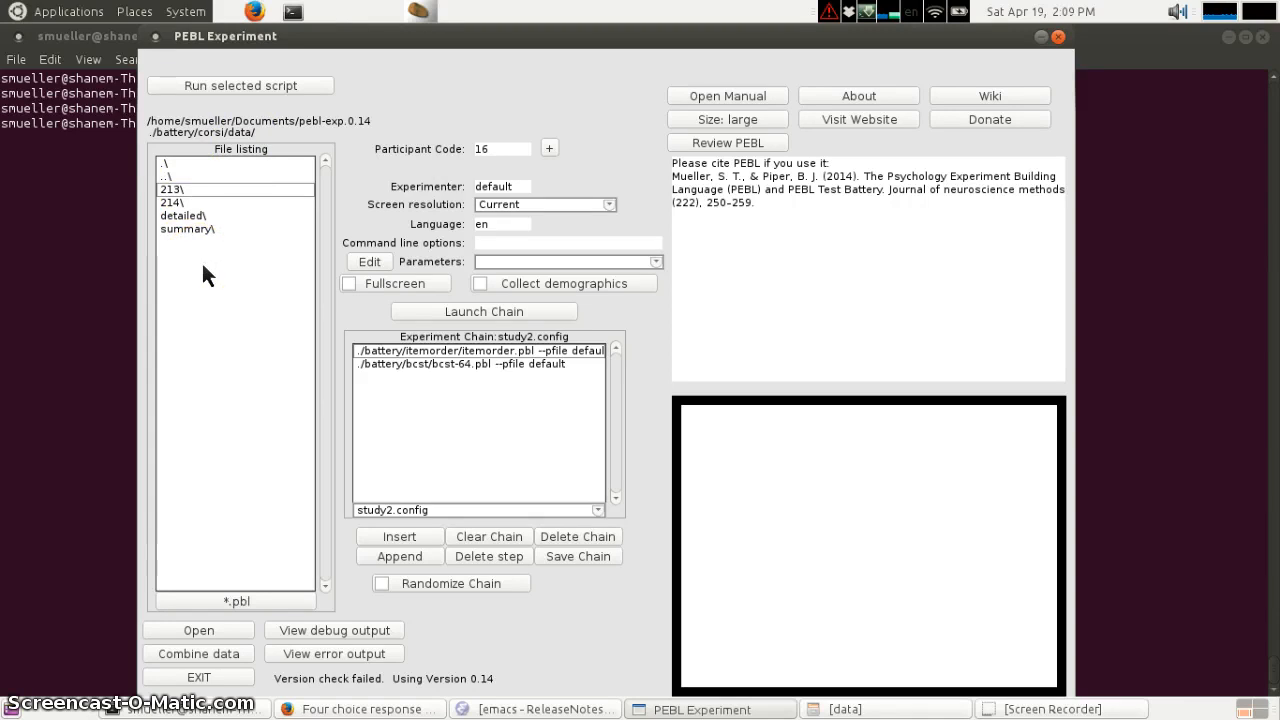
{"action": "left_click", "coordinate": [230, 260]}
{"action": "double_click", "coordinate": [206, 217]}
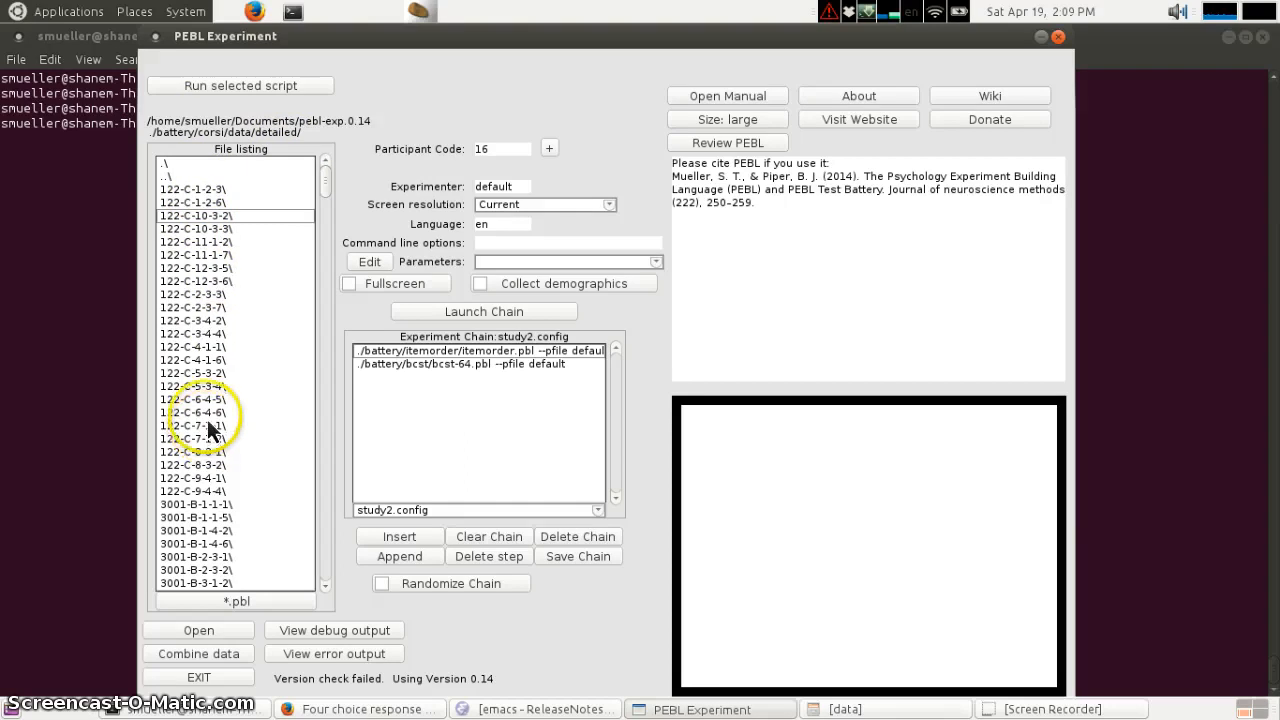
Step: Look inside the folders 122-C-1-2-6 and 122-C-12-3-5, returning to the detailed folder
{"action": "double_click", "coordinate": [228, 202]}
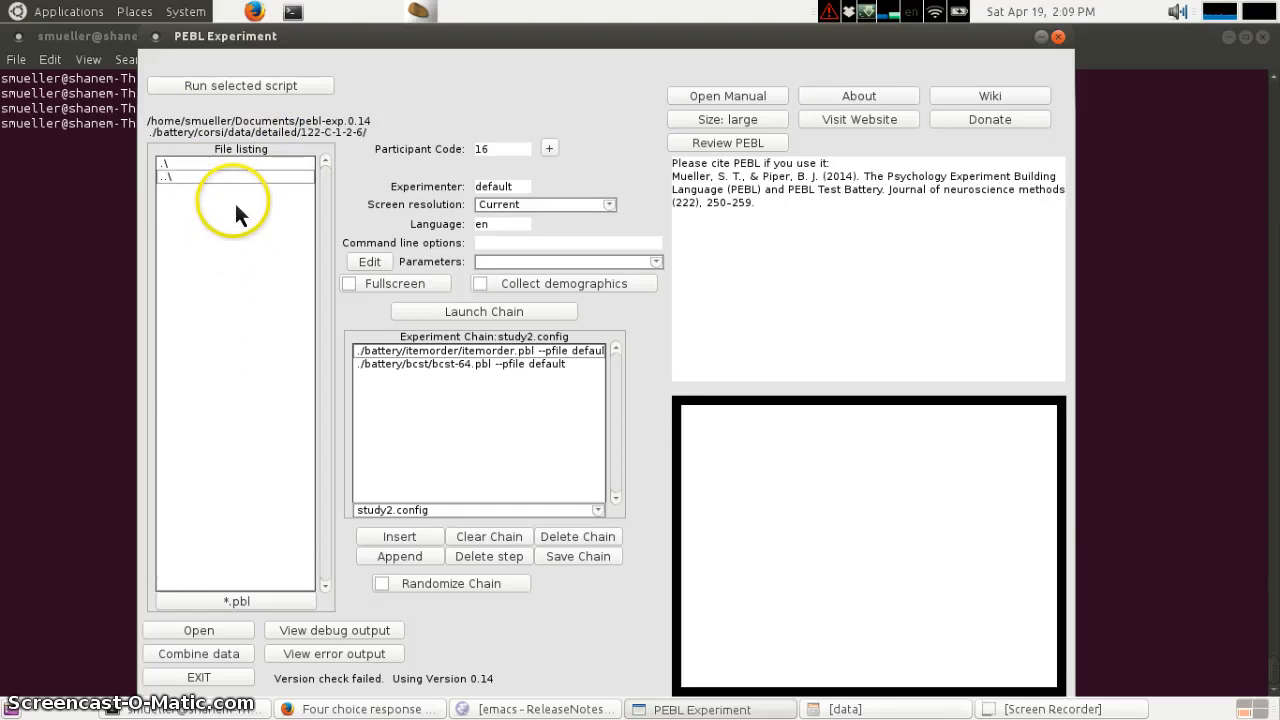
{"action": "double_click", "coordinate": [186, 177]}
{"action": "double_click", "coordinate": [205, 272]}
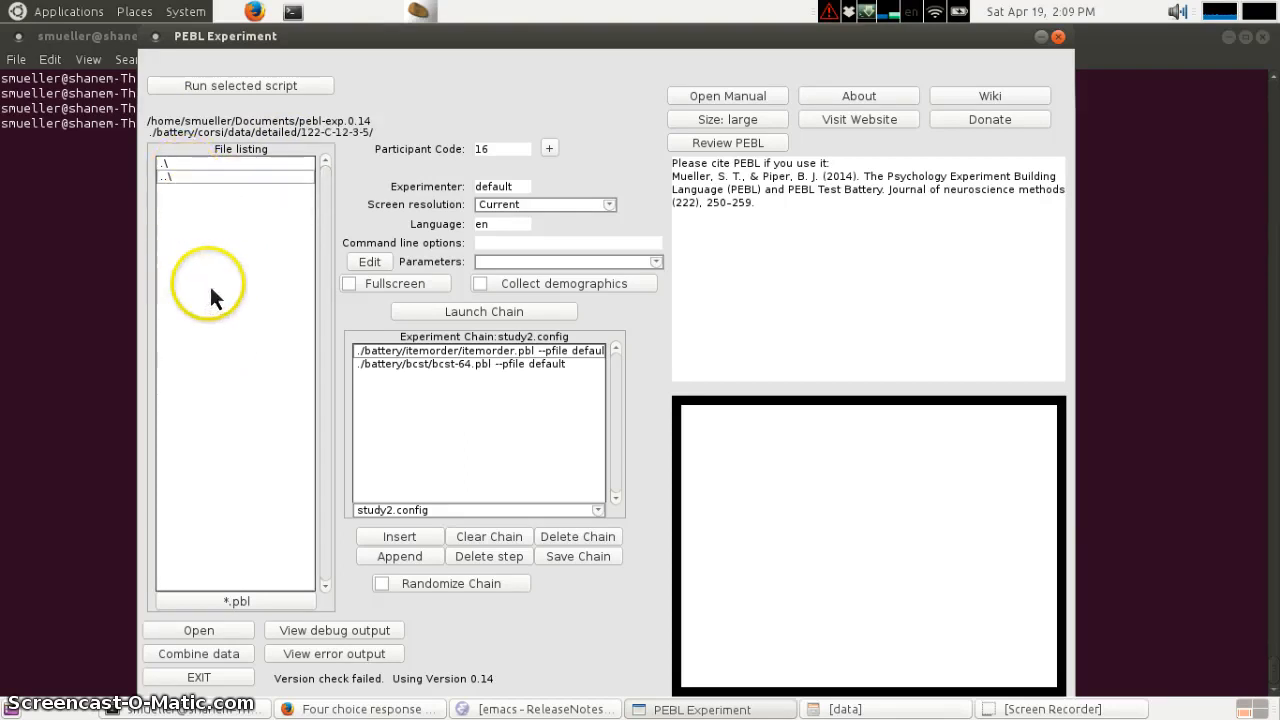
{"action": "double_click", "coordinate": [209, 177]}
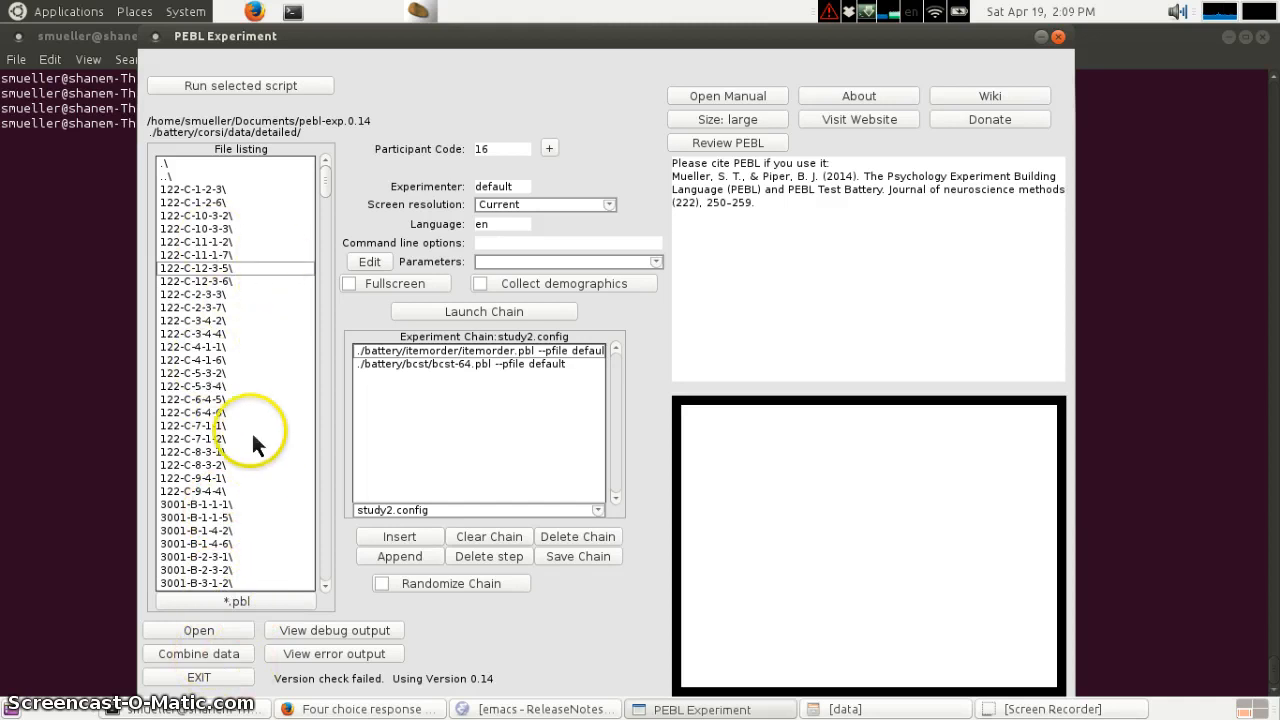
Step: Switch the file listing to data files and inspect the files in the 122-C-9-4-1 folder
{"action": "left_click", "coordinate": [261, 604]}
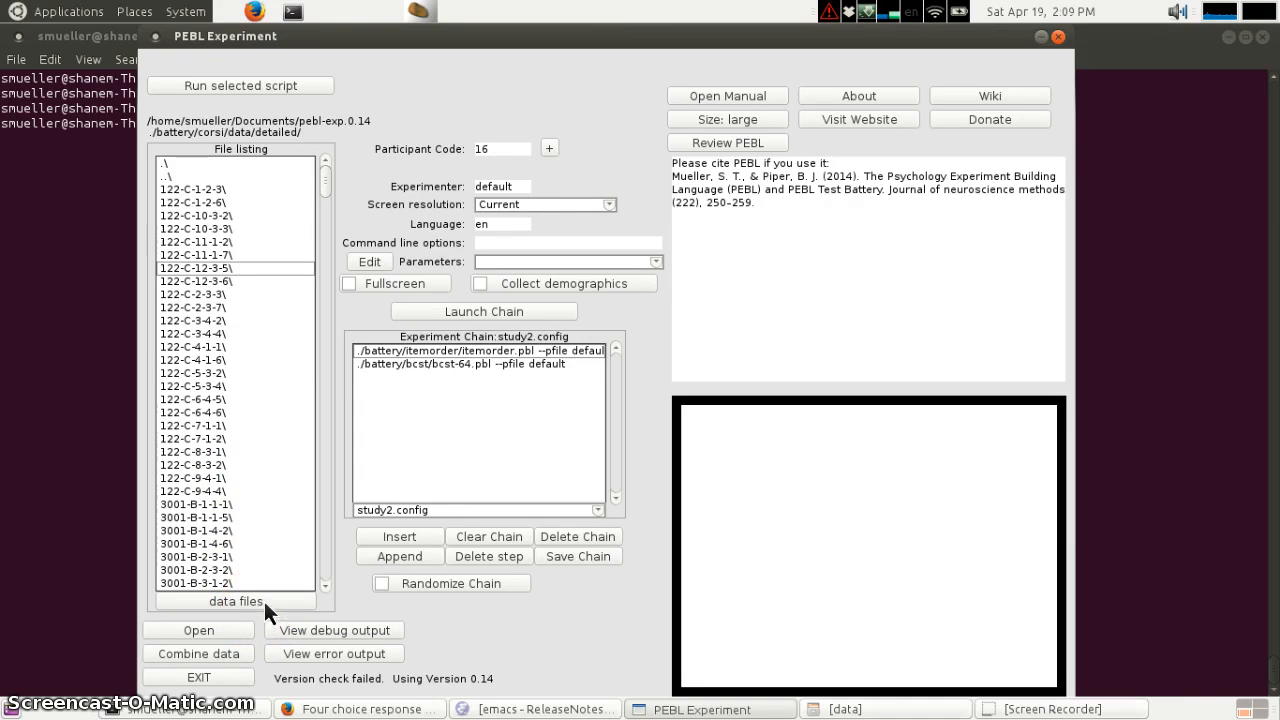
{"action": "double_click", "coordinate": [225, 478]}
{"action": "left_click", "coordinate": [290, 189]}
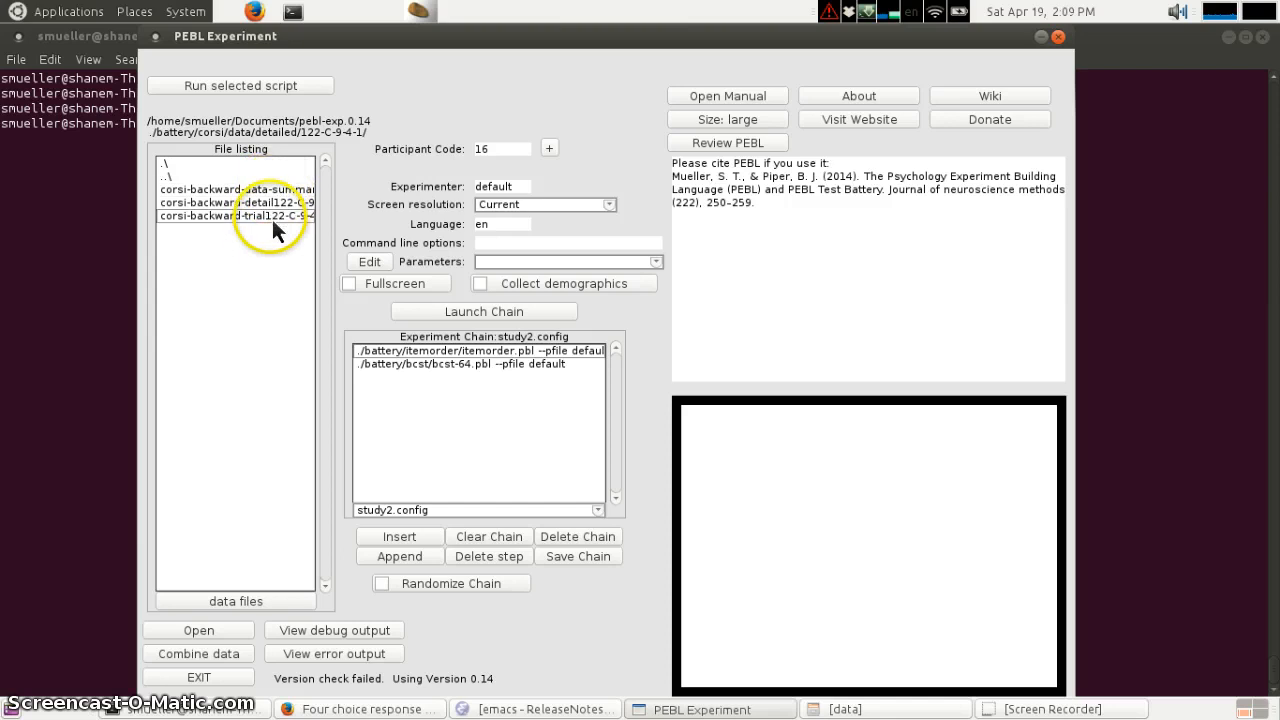
{"action": "left_click", "coordinate": [268, 205]}
{"action": "left_click", "coordinate": [267, 215]}
Step: Go back up to the corsi folder and return to its data/detailed folder
{"action": "double_click", "coordinate": [208, 178]}
{"action": "double_click", "coordinate": [209, 179]}
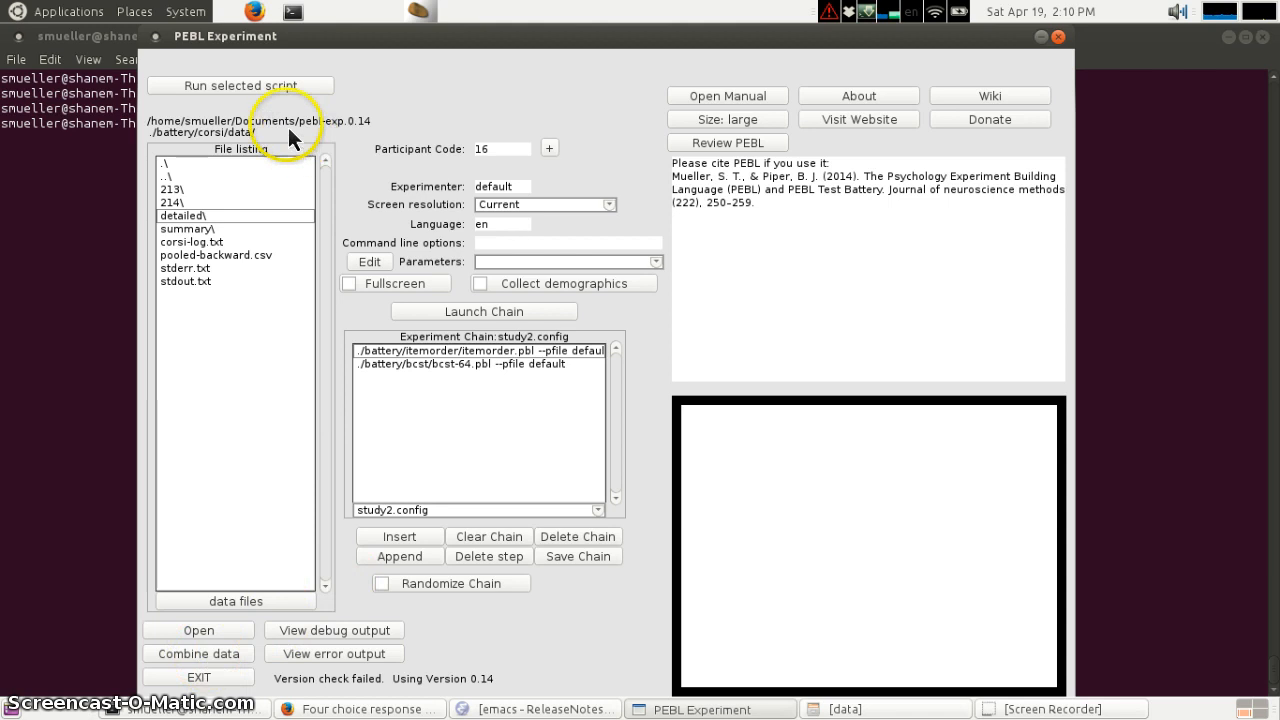
{"action": "double_click", "coordinate": [168, 177]}
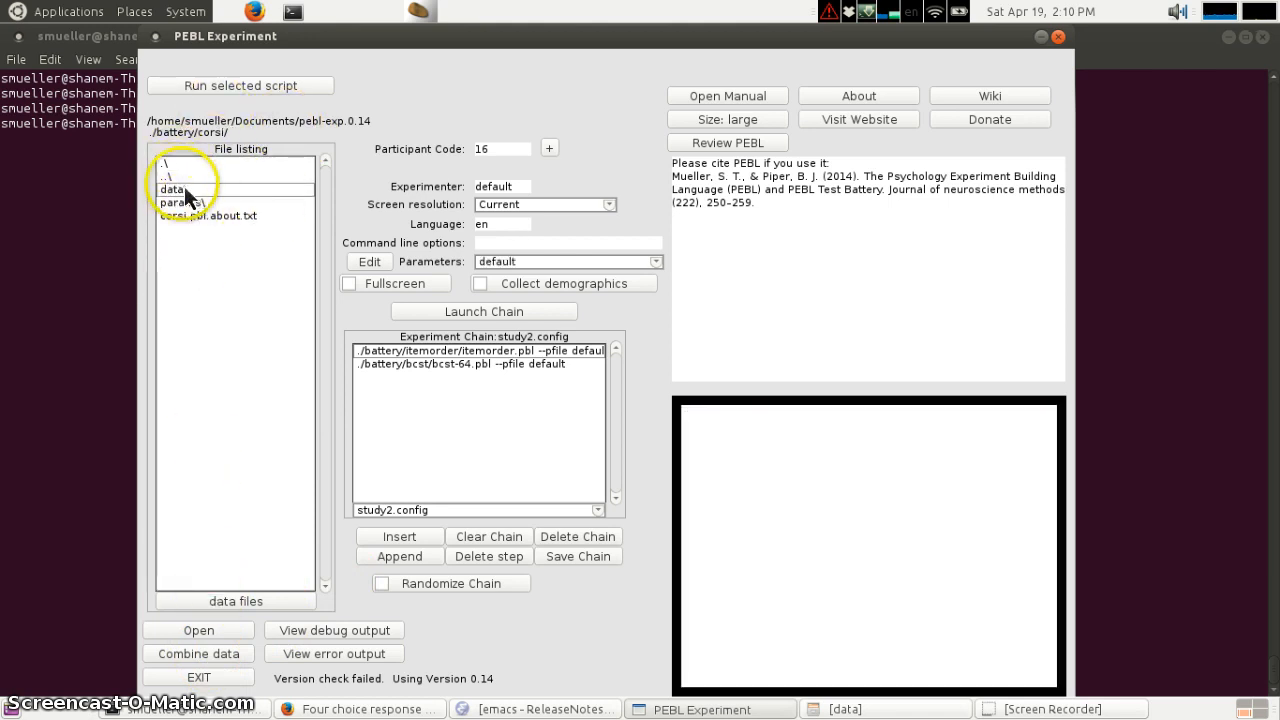
{"action": "double_click", "coordinate": [172, 189]}
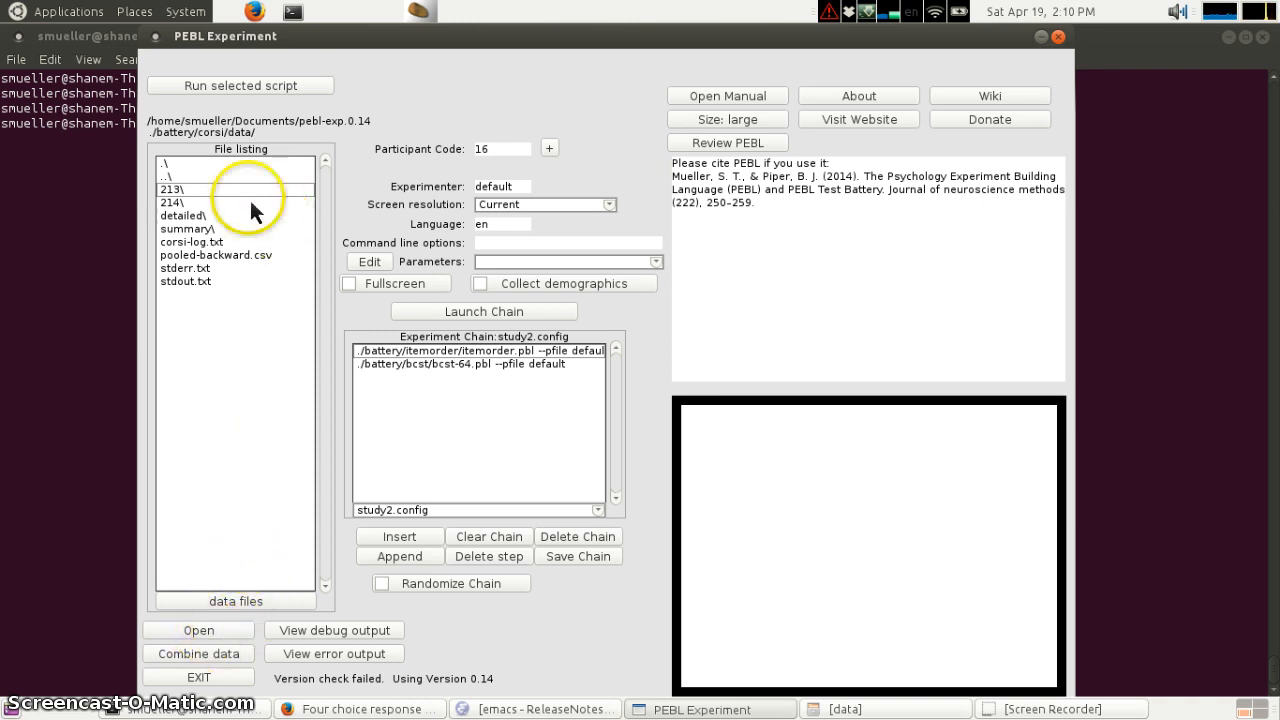
{"action": "left_click", "coordinate": [208, 214]}
{"action": "double_click", "coordinate": [208, 214]}
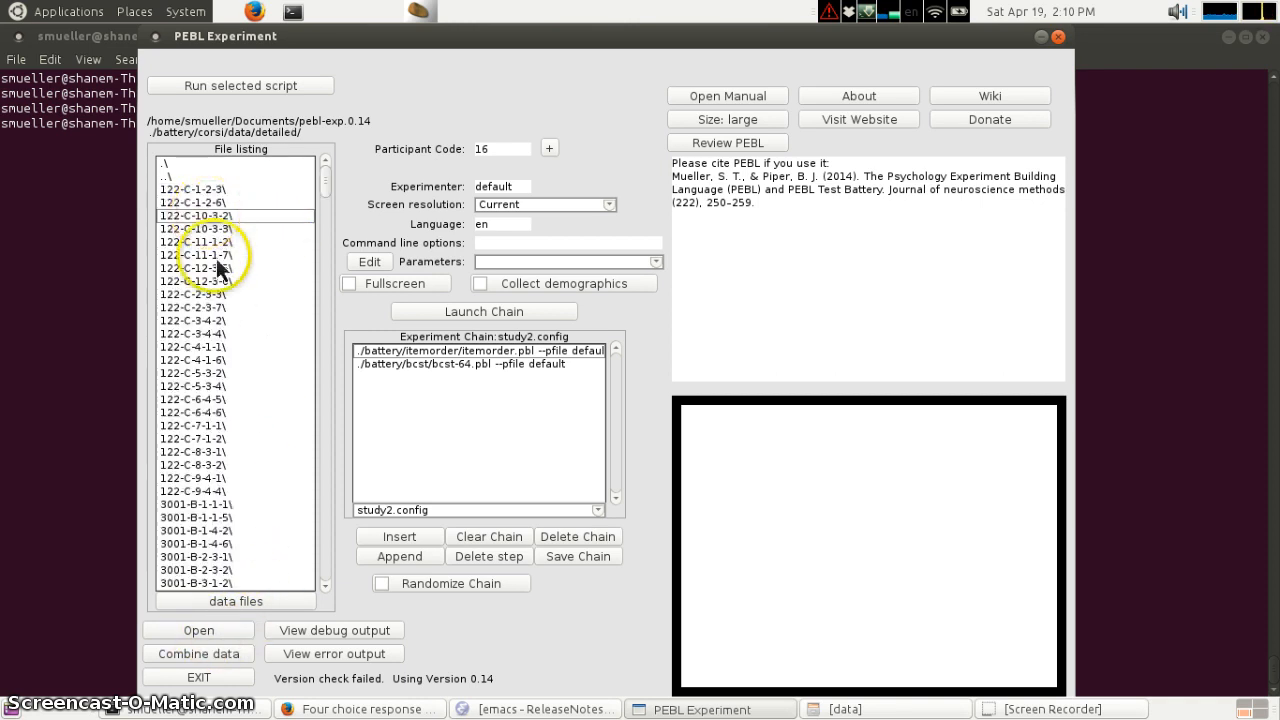
Step: Open the data combining tool for the detailed folder and preview pooled.csv and the Z13-B-7-3-3 data summary
{"action": "left_click", "coordinate": [211, 632]}
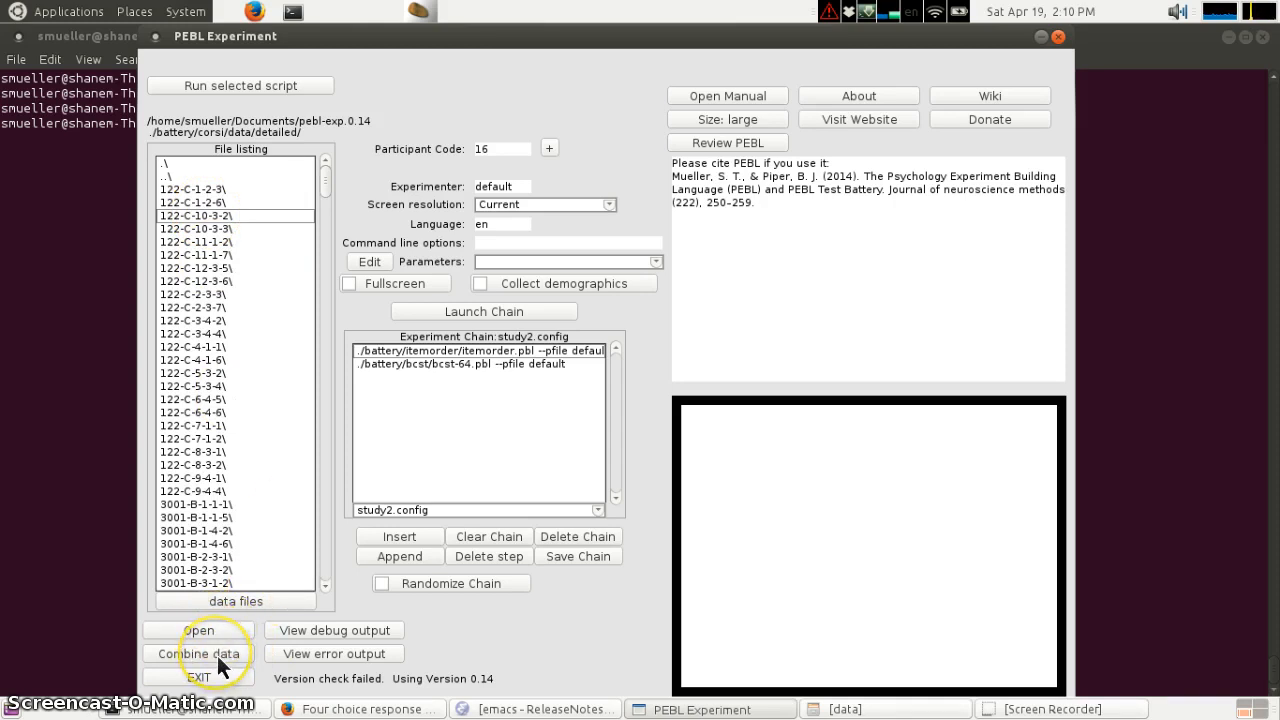
{"action": "left_click", "coordinate": [217, 655]}
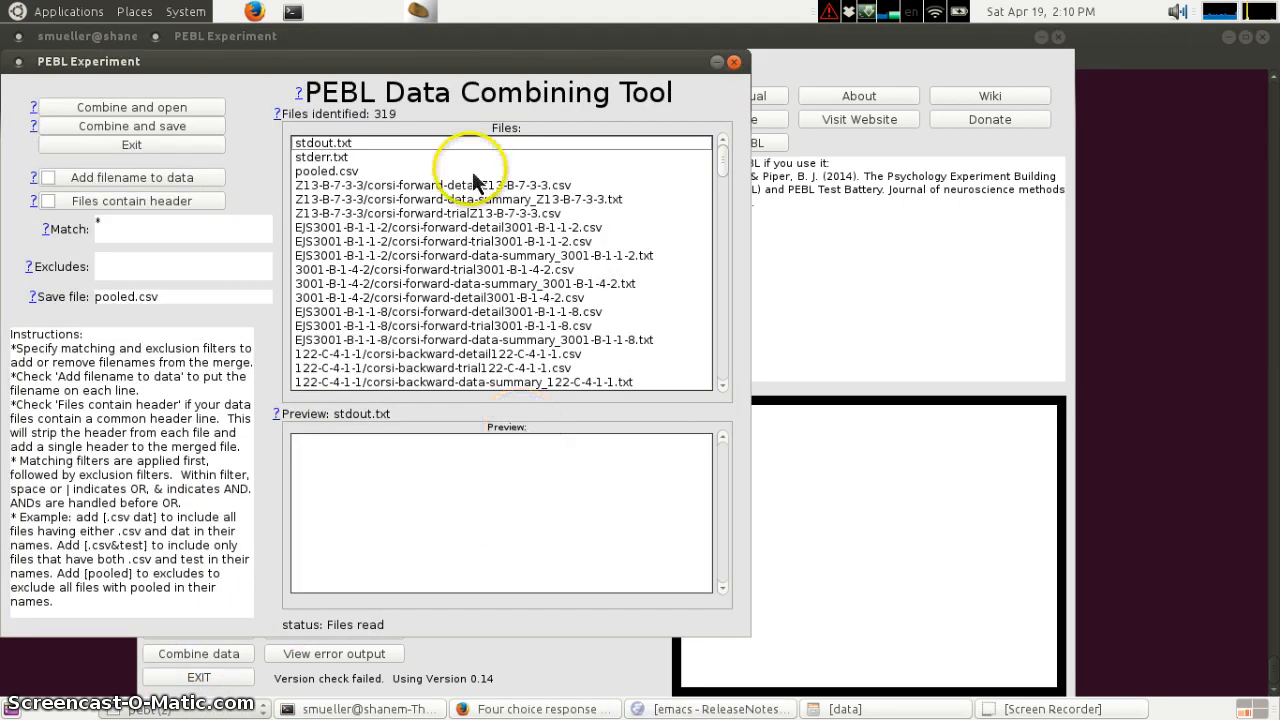
{"action": "left_click_drag", "start_coordinate": [440, 60], "coordinate": [667, 69]}
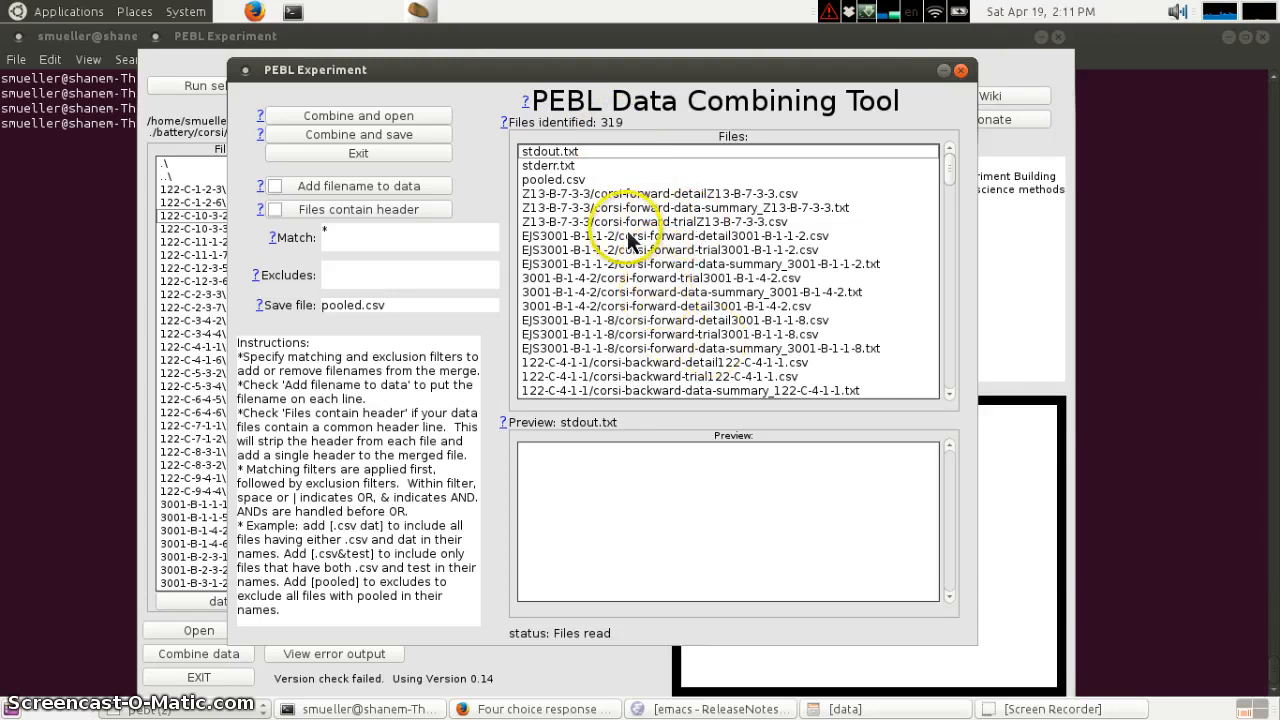
{"action": "left_click", "coordinate": [552, 179]}
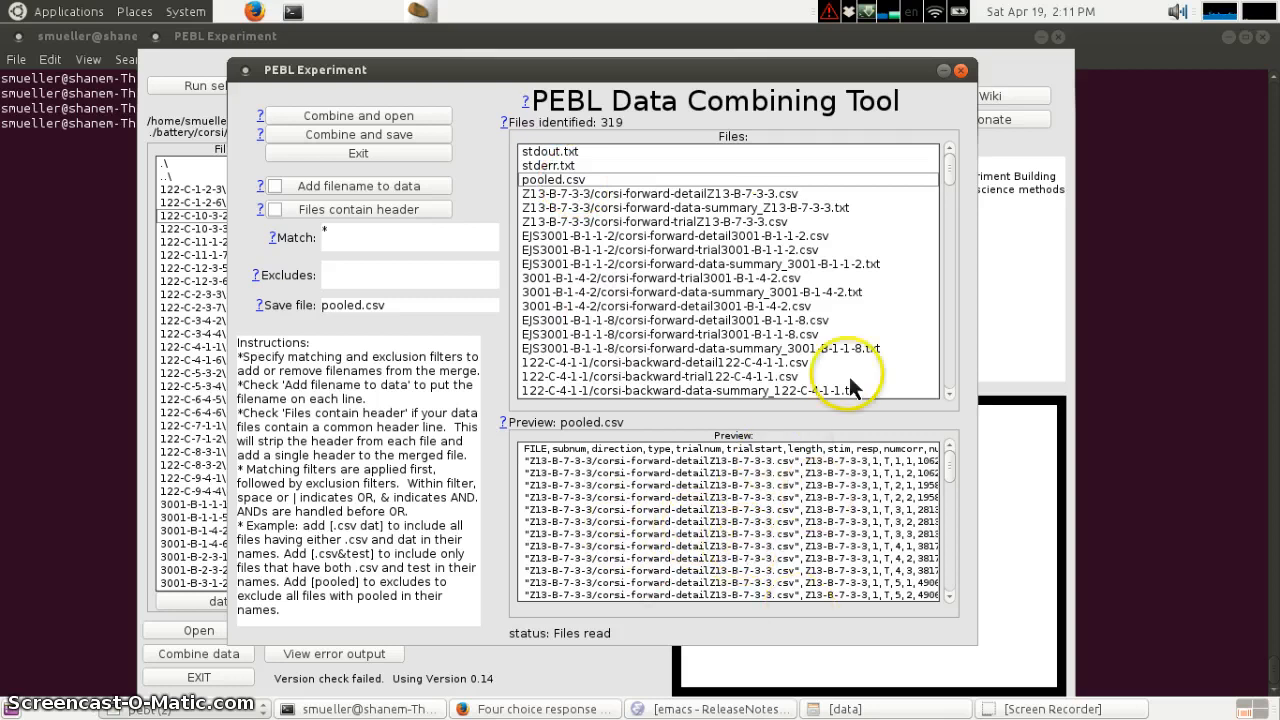
{"action": "left_click", "coordinate": [740, 212]}
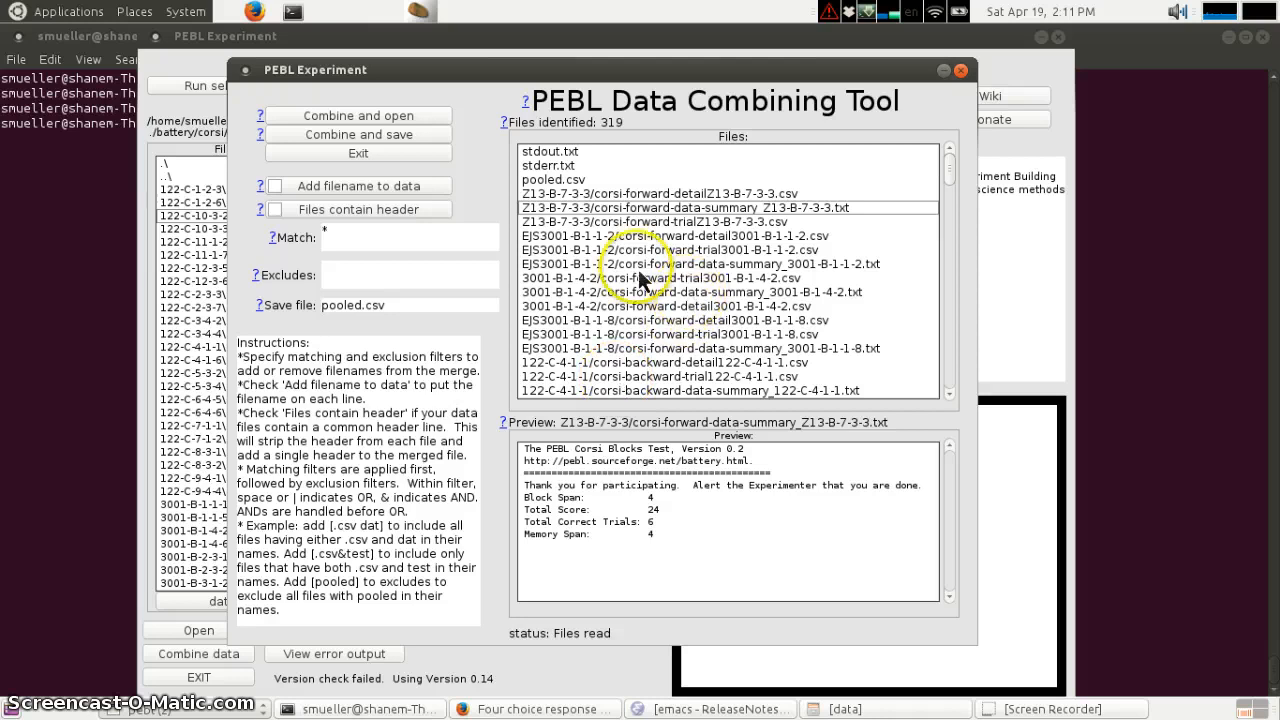
Step: Reapply the match filter * to the list of files
{"action": "left_click", "coordinate": [357, 237]}
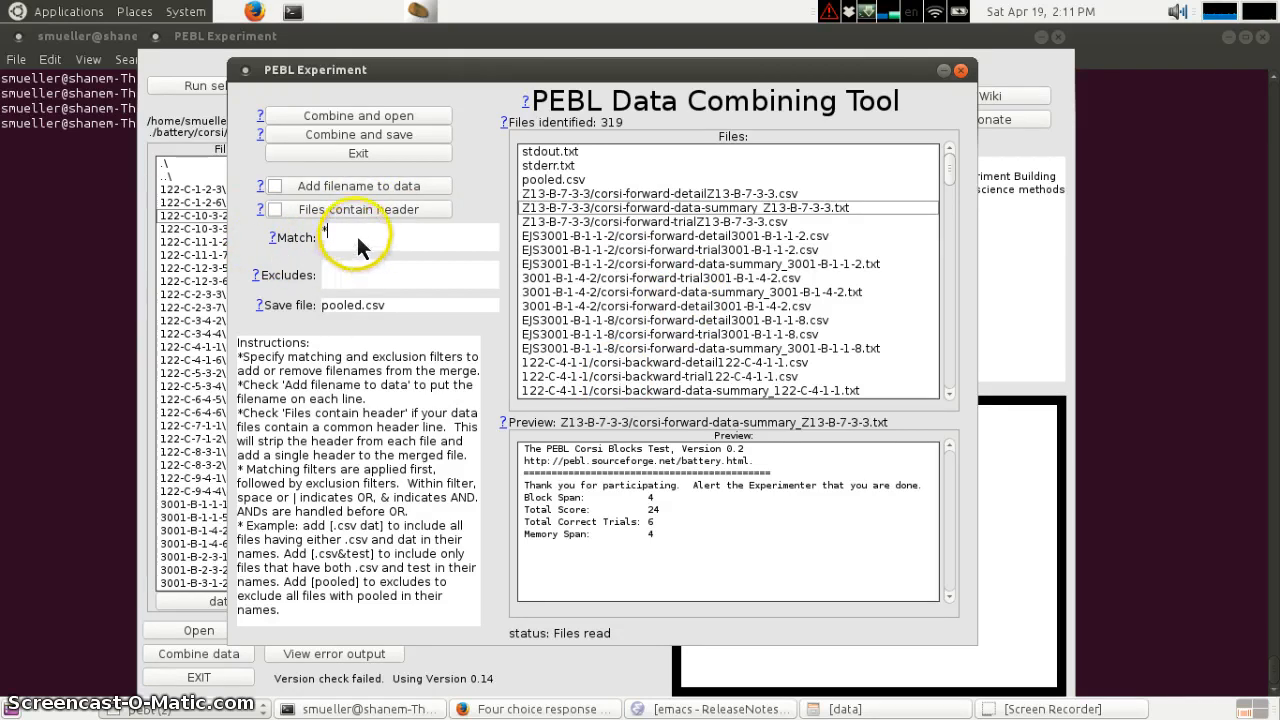
{"action": "key", "text": "Tab"}
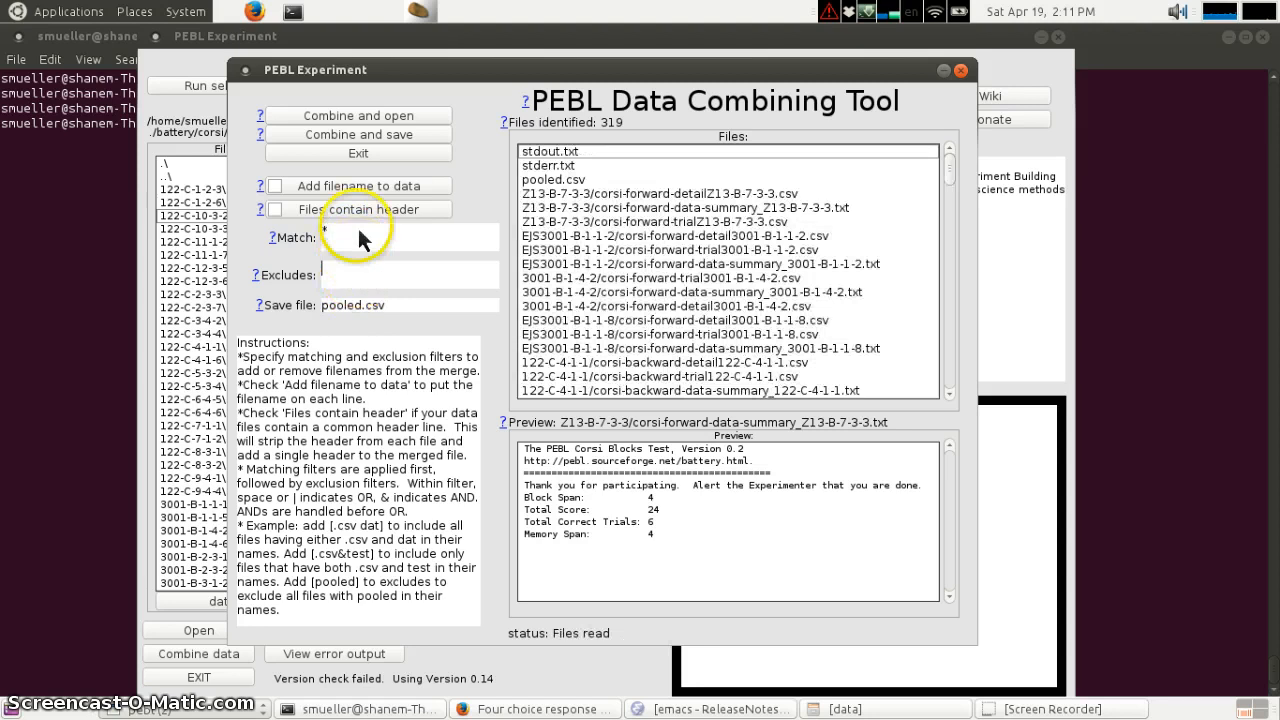
{"action": "left_click", "coordinate": [360, 240]}
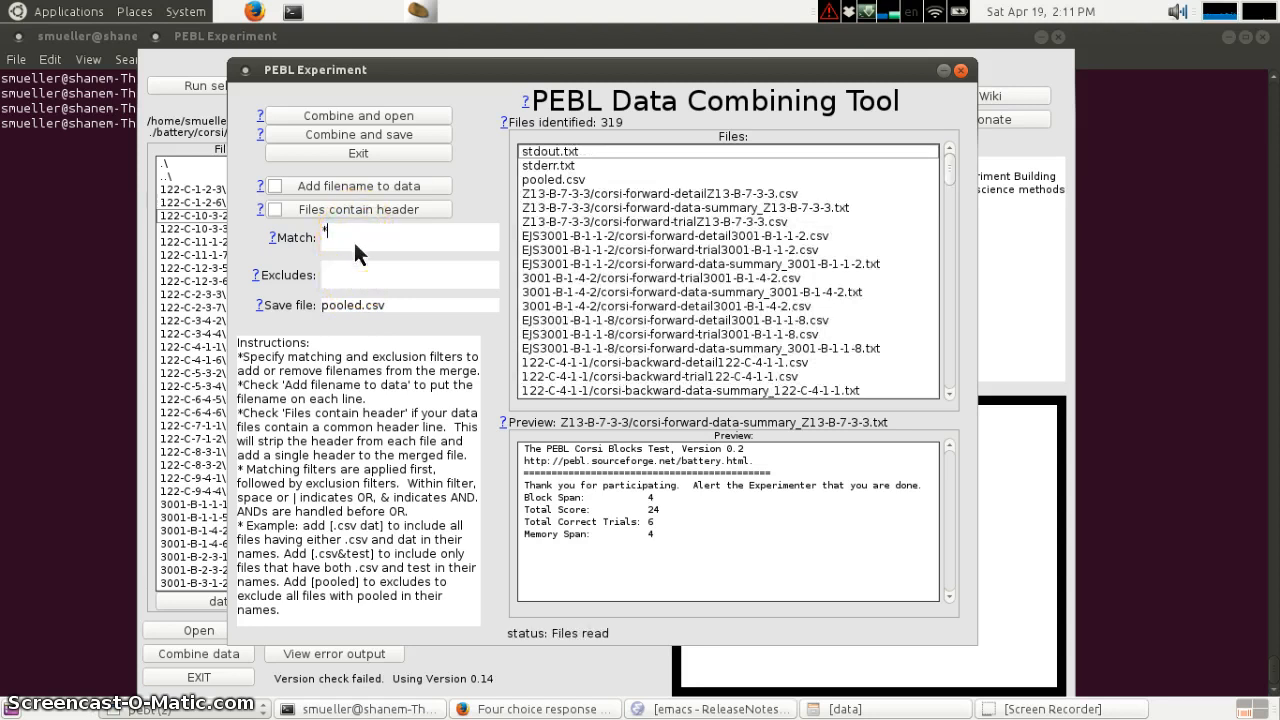
{"action": "key", "text": "Return"}
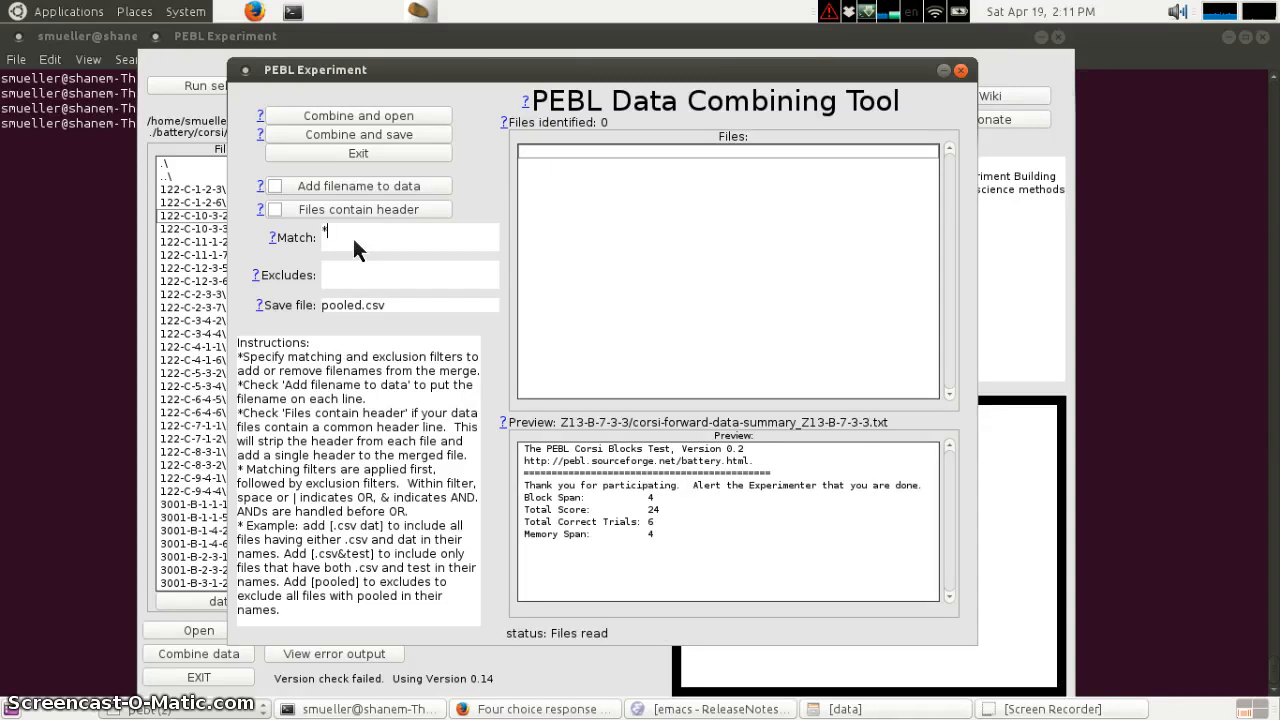
{"action": "key", "text": "Return"}
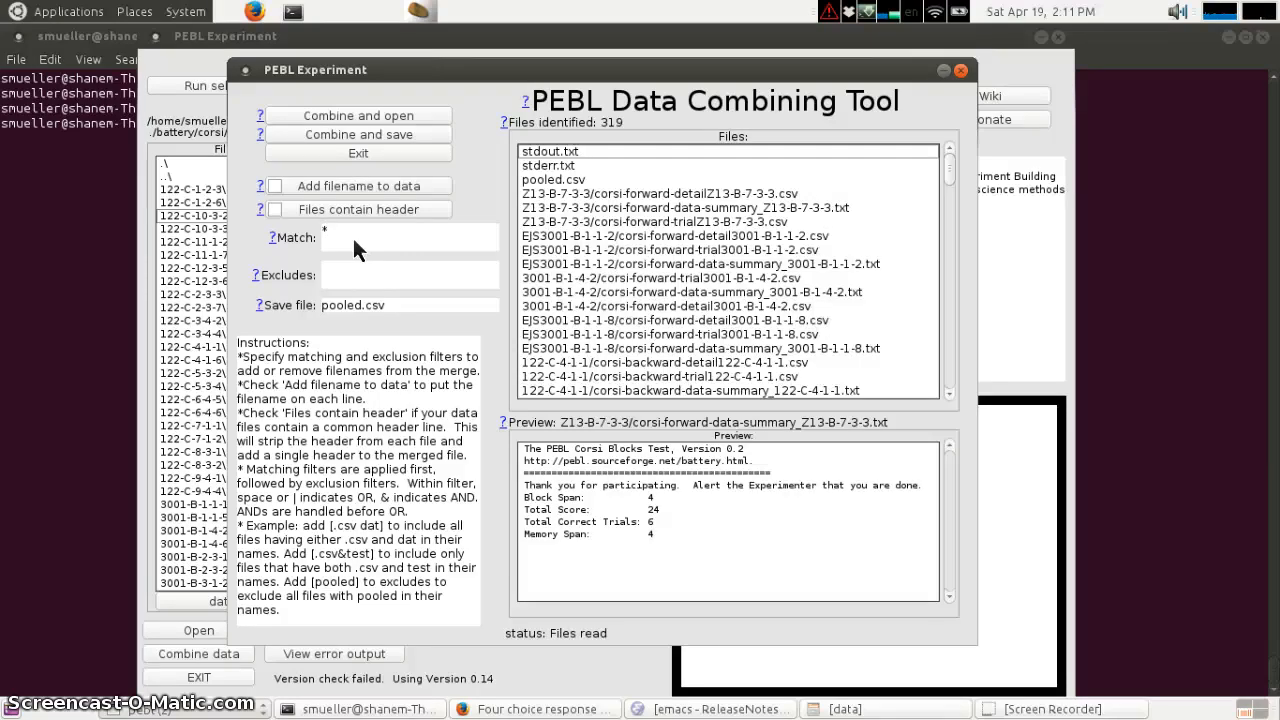
Step: Set the match filter to csv and look through the filtered file list
{"action": "left_click", "coordinate": [355, 238]}
{"action": "key", "text": "BackSpace"}
{"action": "key", "text": "Return"}
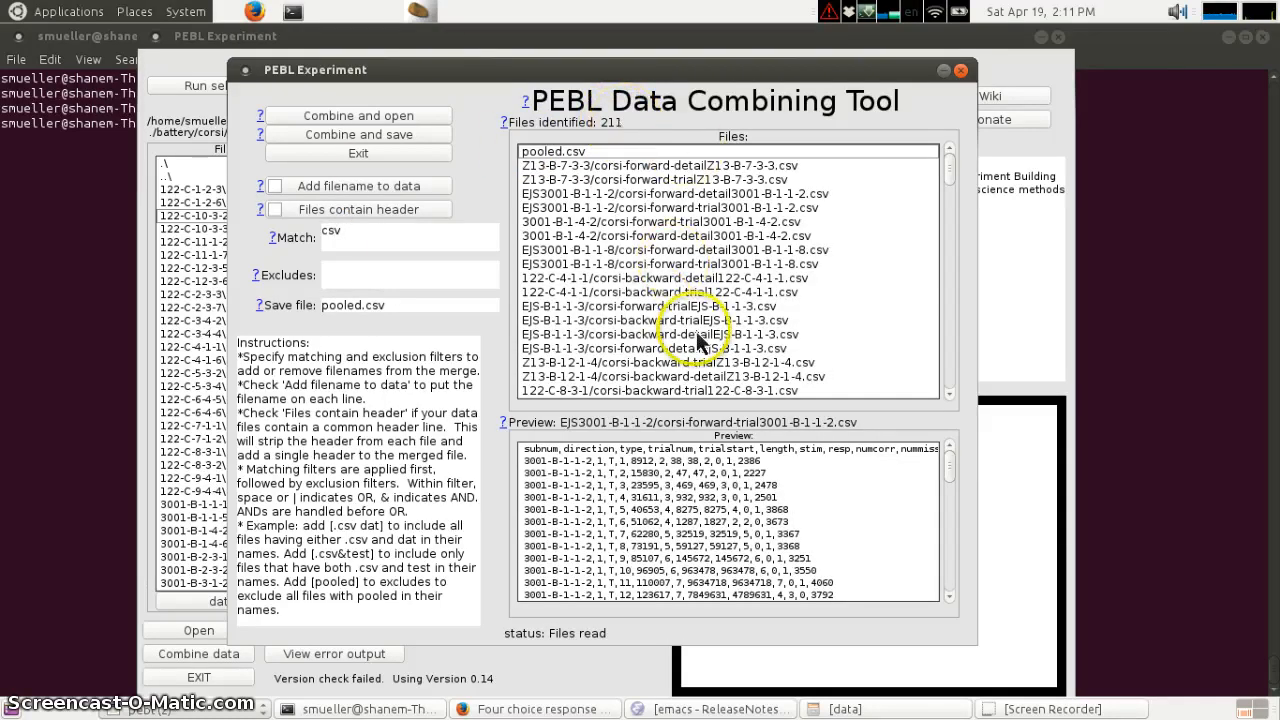
{"action": "left_click_drag", "start_coordinate": [947, 175], "coordinate": [960, 150]}
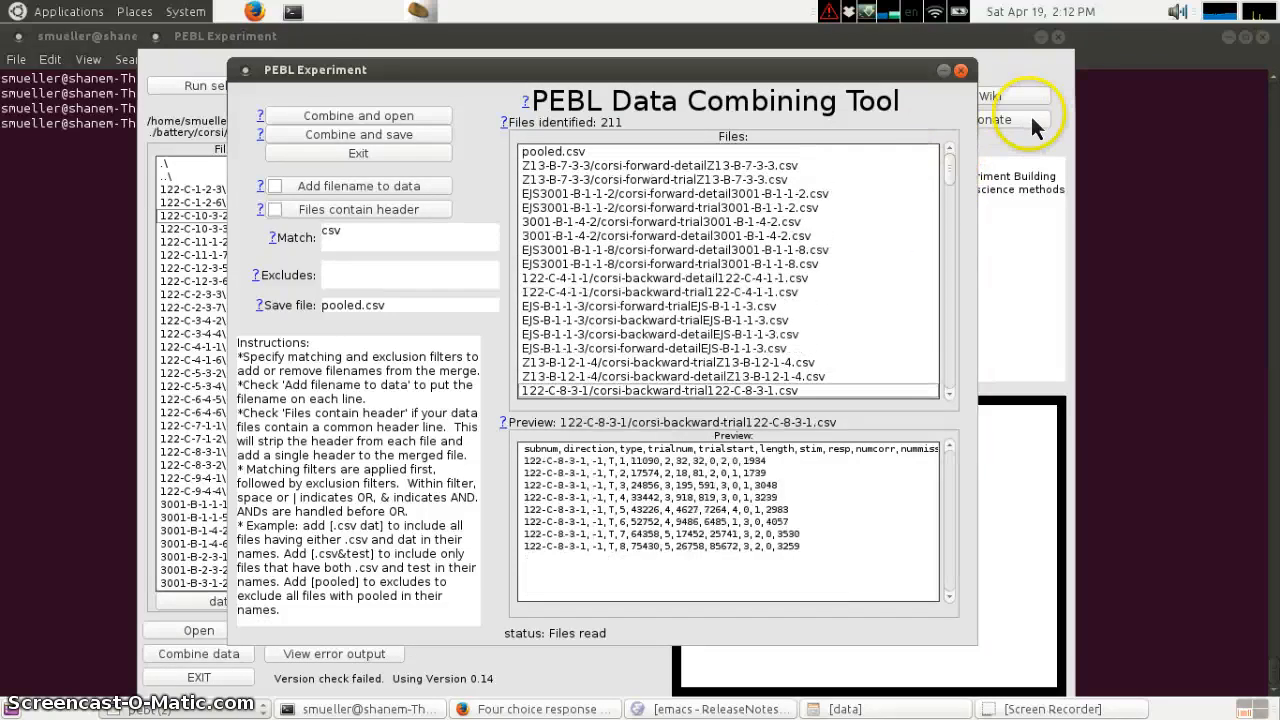
Step: Exclude files with pool in their names from the merge
{"action": "left_click", "coordinate": [371, 266]}
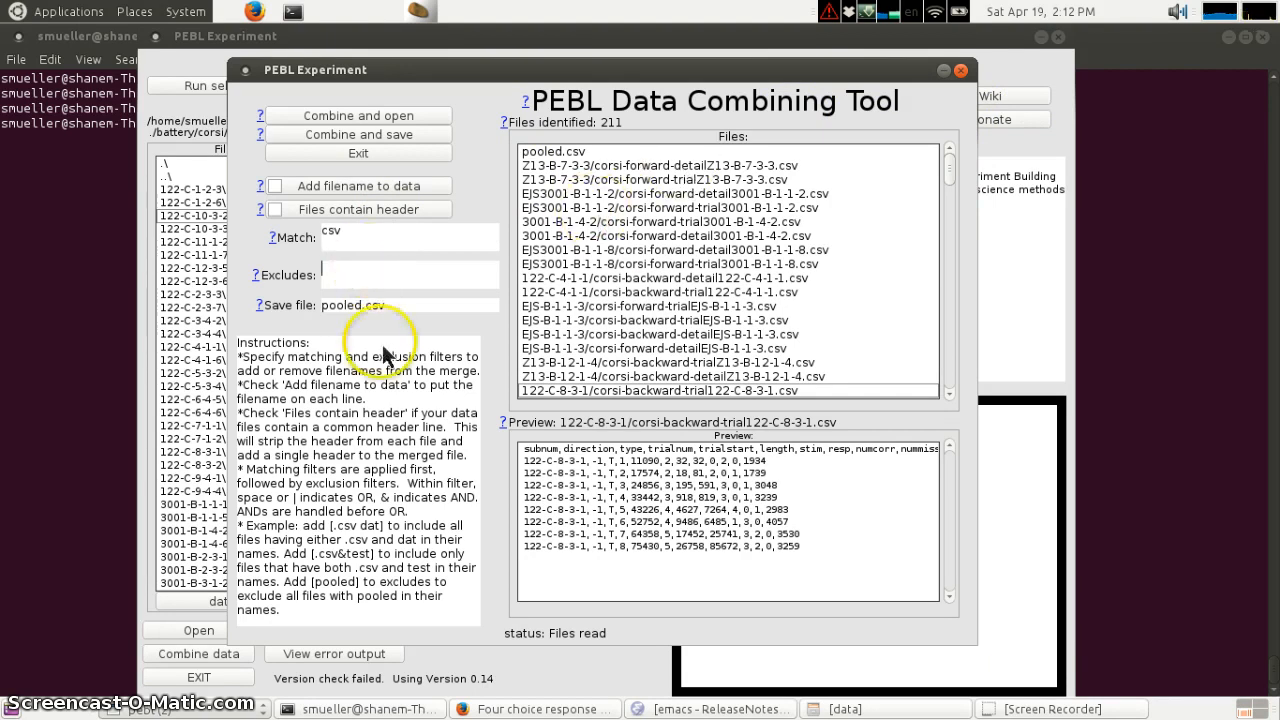
{"action": "type", "text": "pool"}
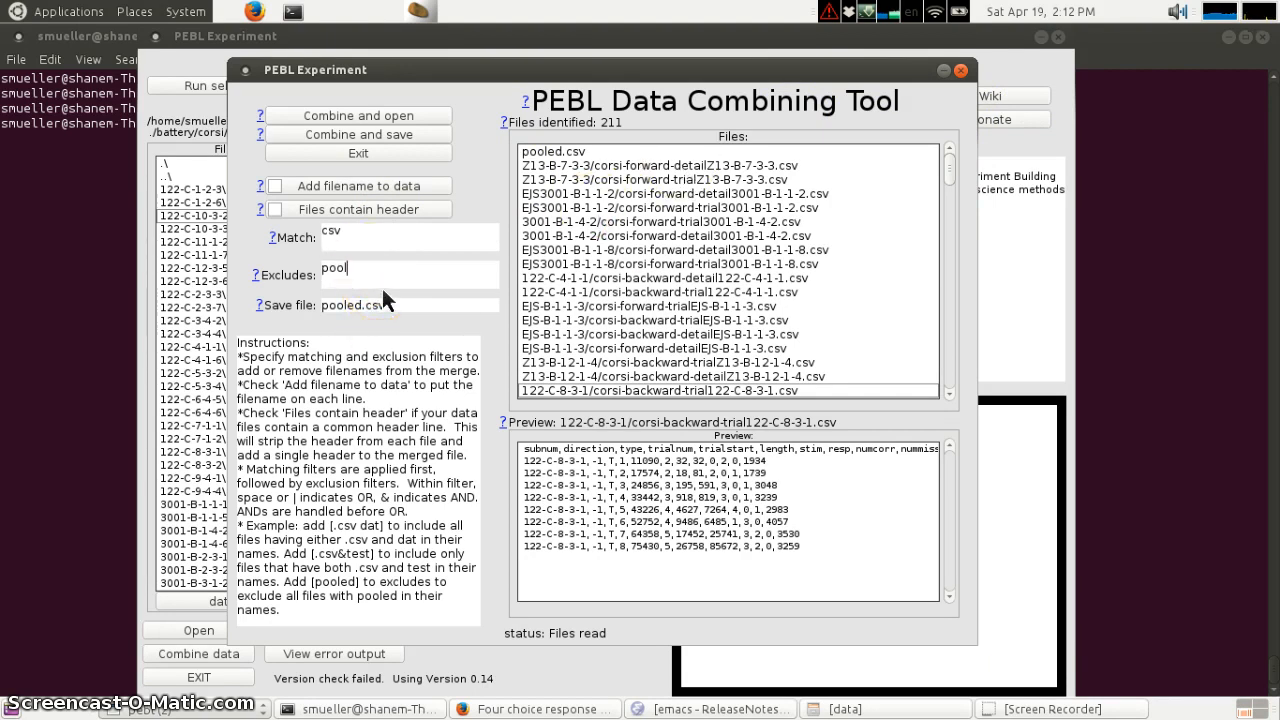
{"action": "key", "text": "Return"}
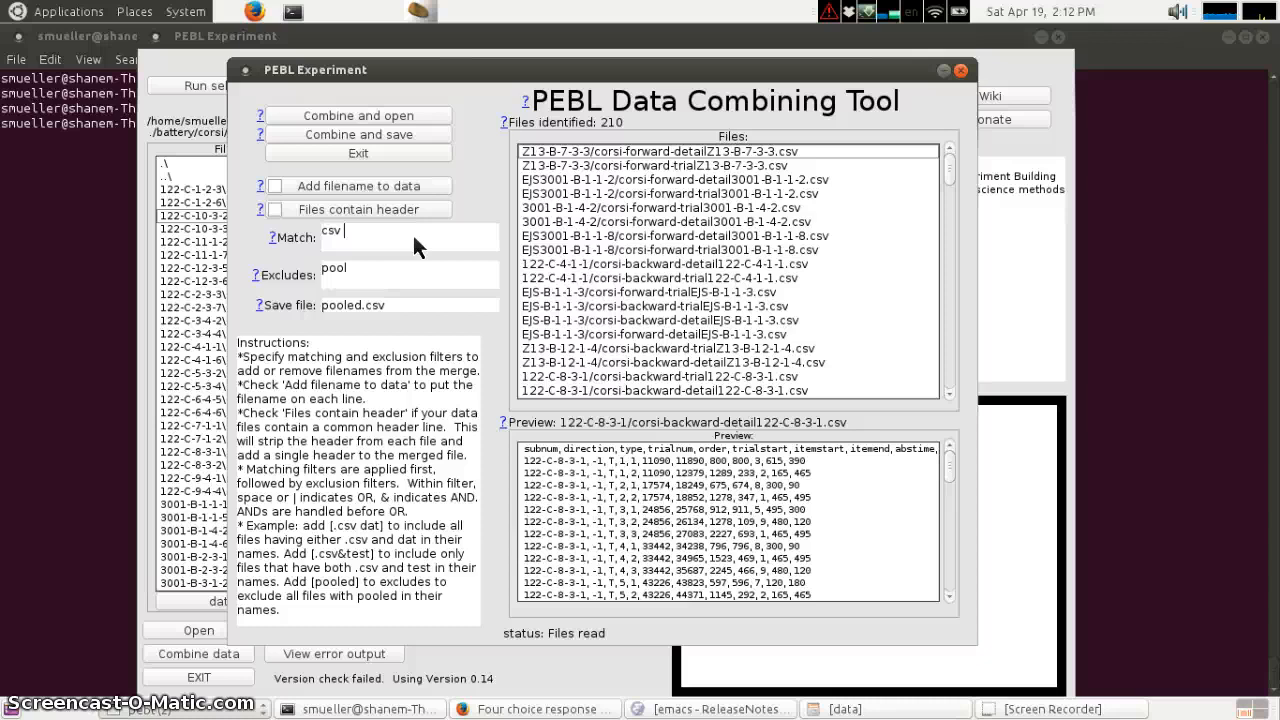
Step: Restrict the match filter to csv&detail and review the matching files
{"action": "type", "text": "detail"}
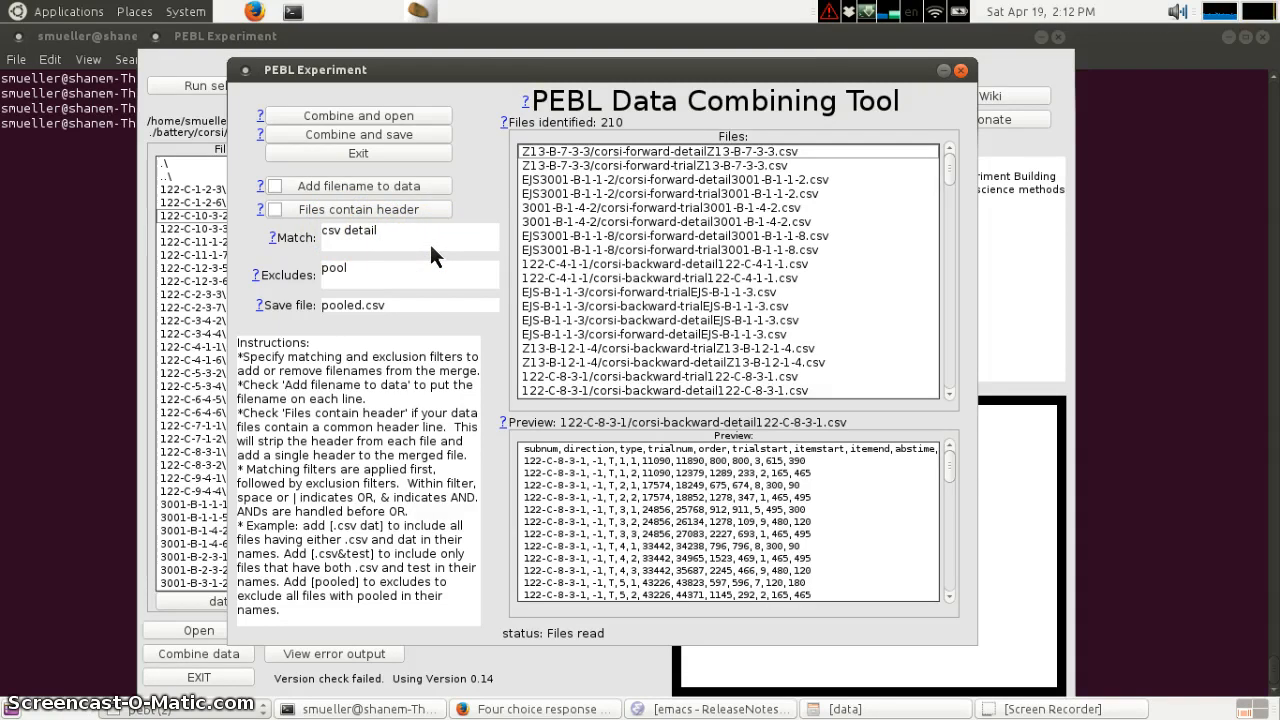
{"action": "left_click", "coordinate": [345, 233]}
{"action": "key", "text": "Return"}
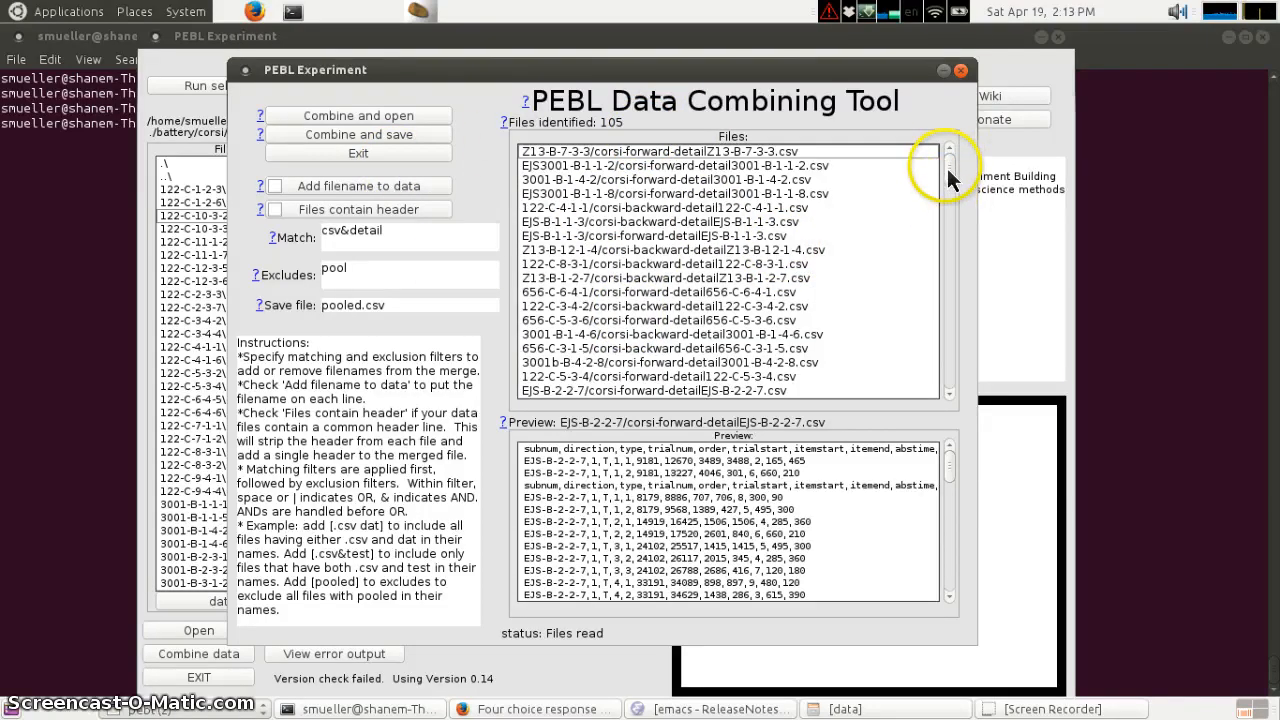
{"action": "left_click_drag", "start_coordinate": [950, 175], "coordinate": [708, 235]}
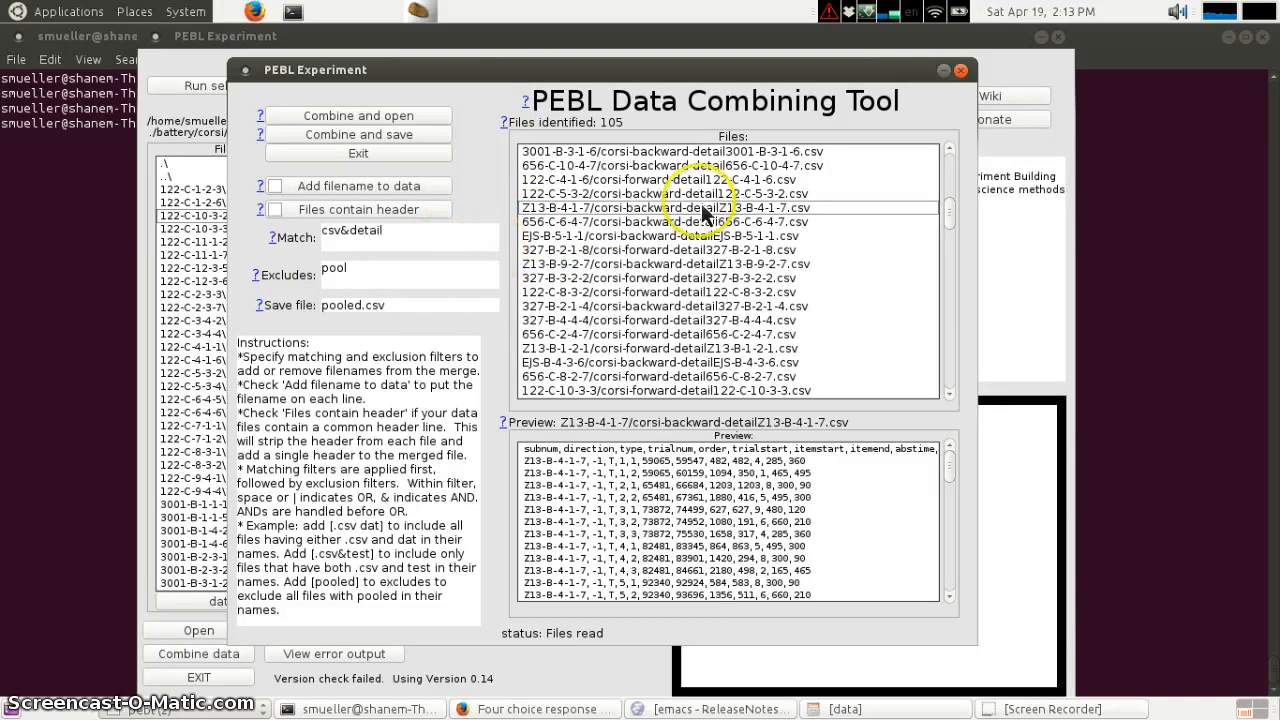
Step: Extend the exclusion filter to pool backward and check the remaining files
{"action": "left_click", "coordinate": [358, 274]}
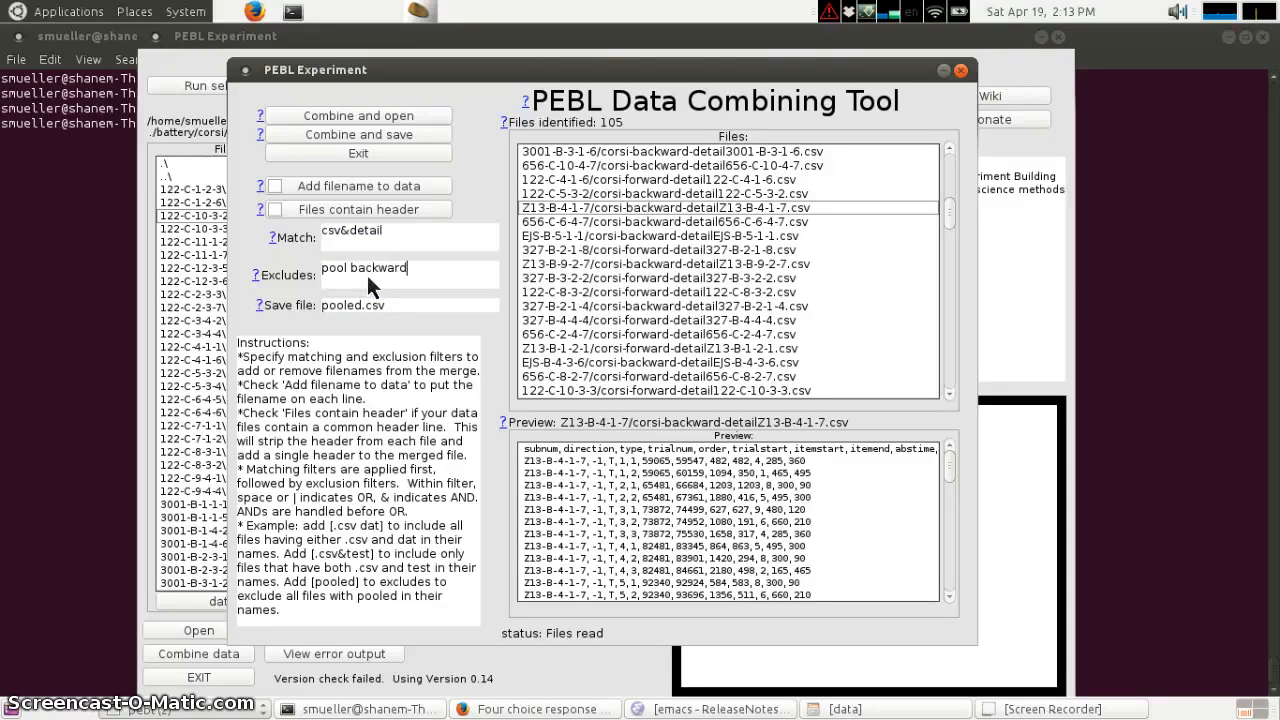
{"action": "key", "text": "Return"}
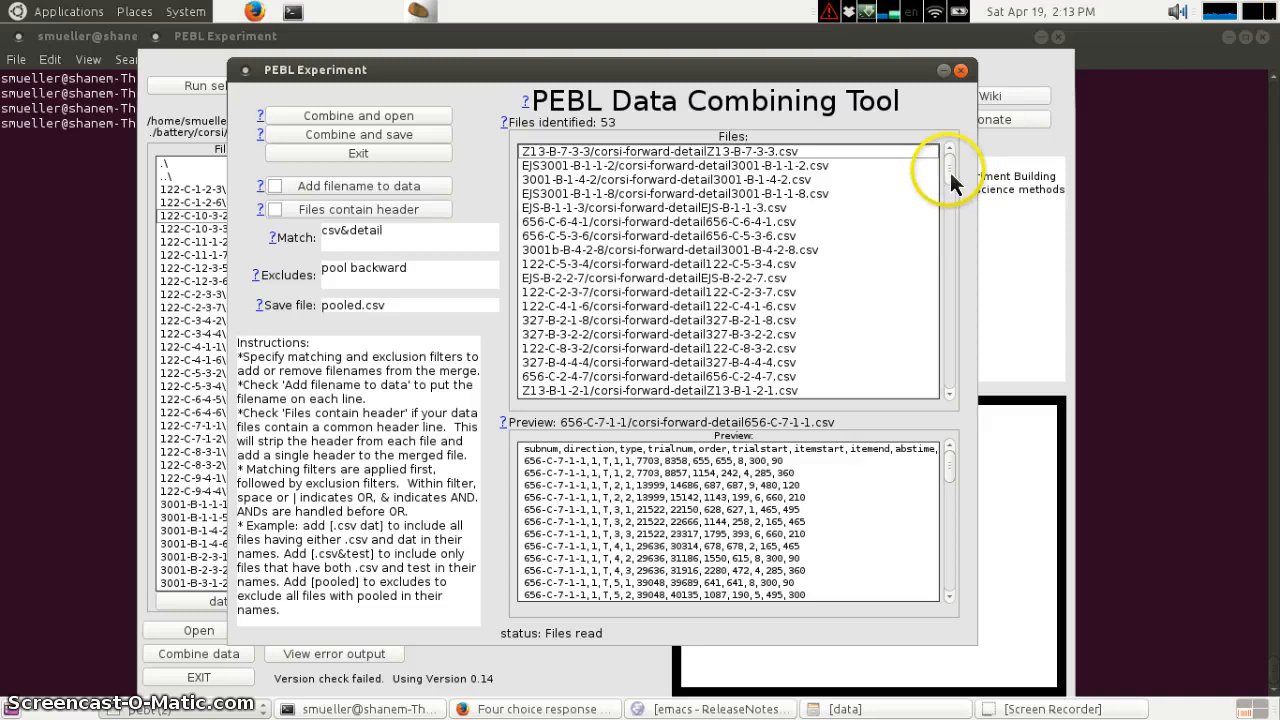
{"action": "left_click_drag", "start_coordinate": [953, 176], "coordinate": [893, 552]}
Step: Enable adding filenames to the data and the common header option, and combine and save the files as pooled.csv
{"action": "left_click_drag", "start_coordinate": [955, 485], "coordinate": [947, 450]}
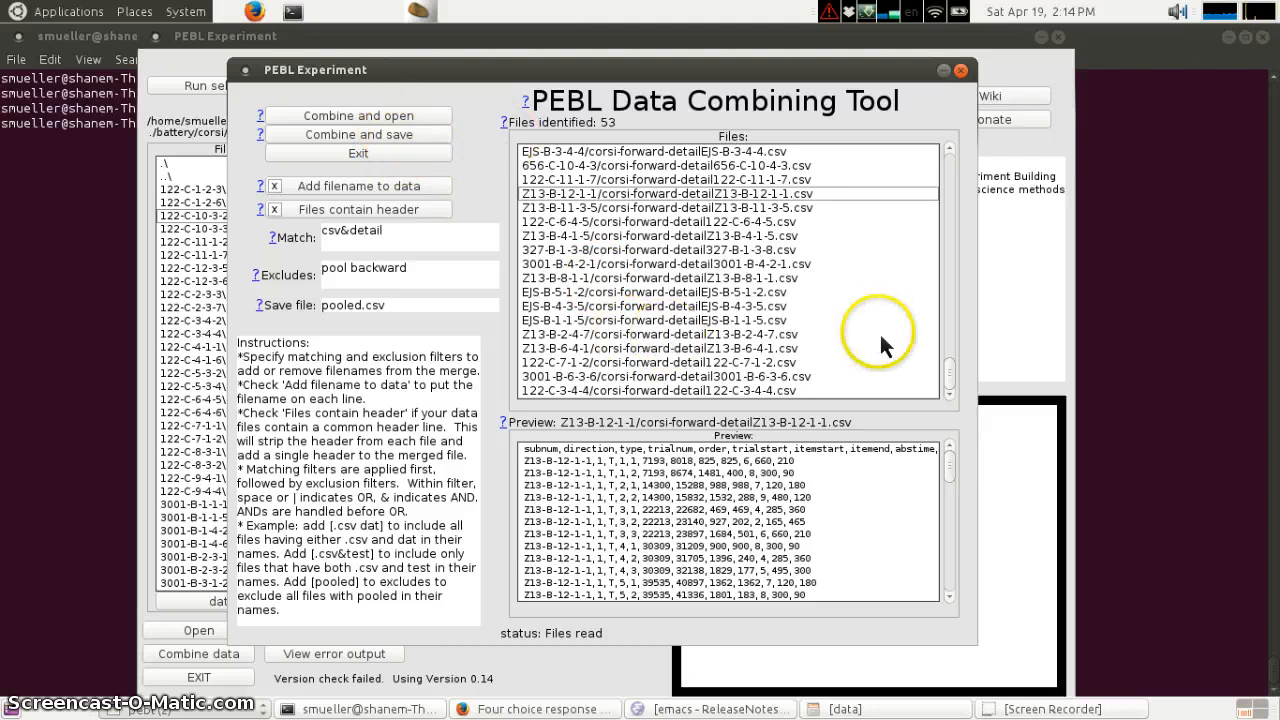
{"action": "left_click", "coordinate": [396, 137]}
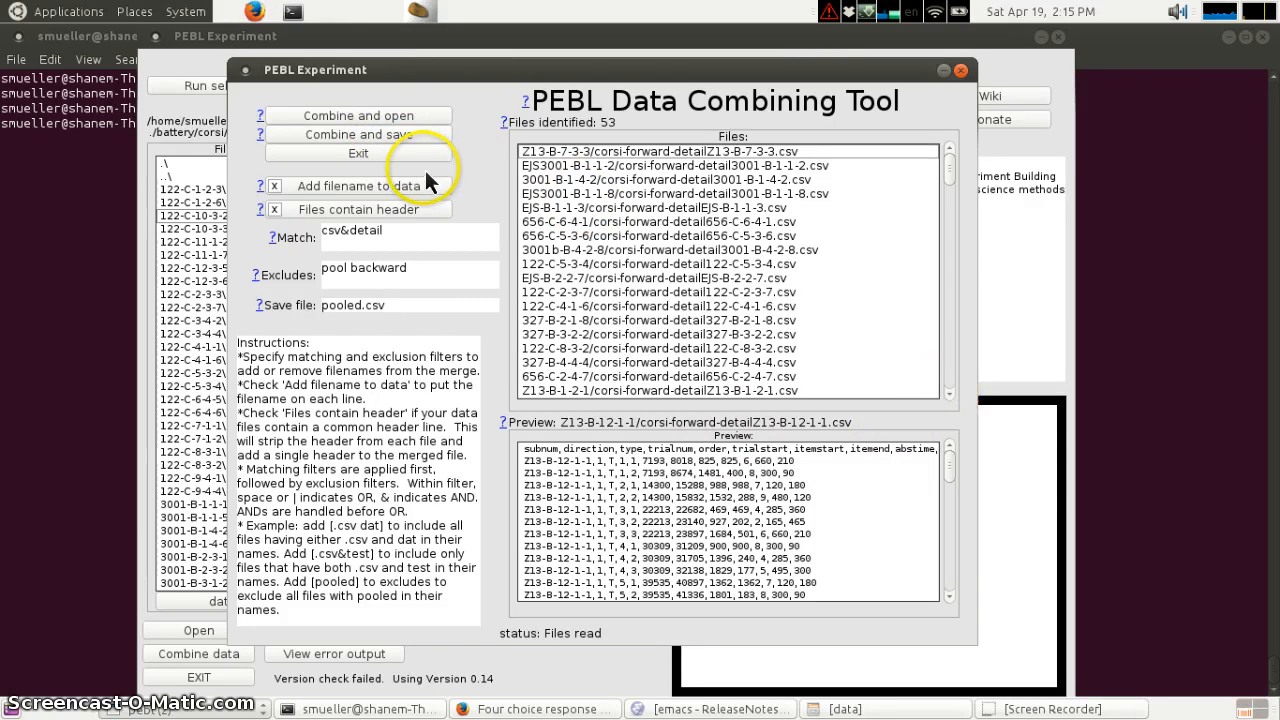
Step: Combine and open the matching files as pooled.csv in LibreOffice Calc, separated by tab and comma, and skim the first rows
{"action": "left_click", "coordinate": [386, 119]}
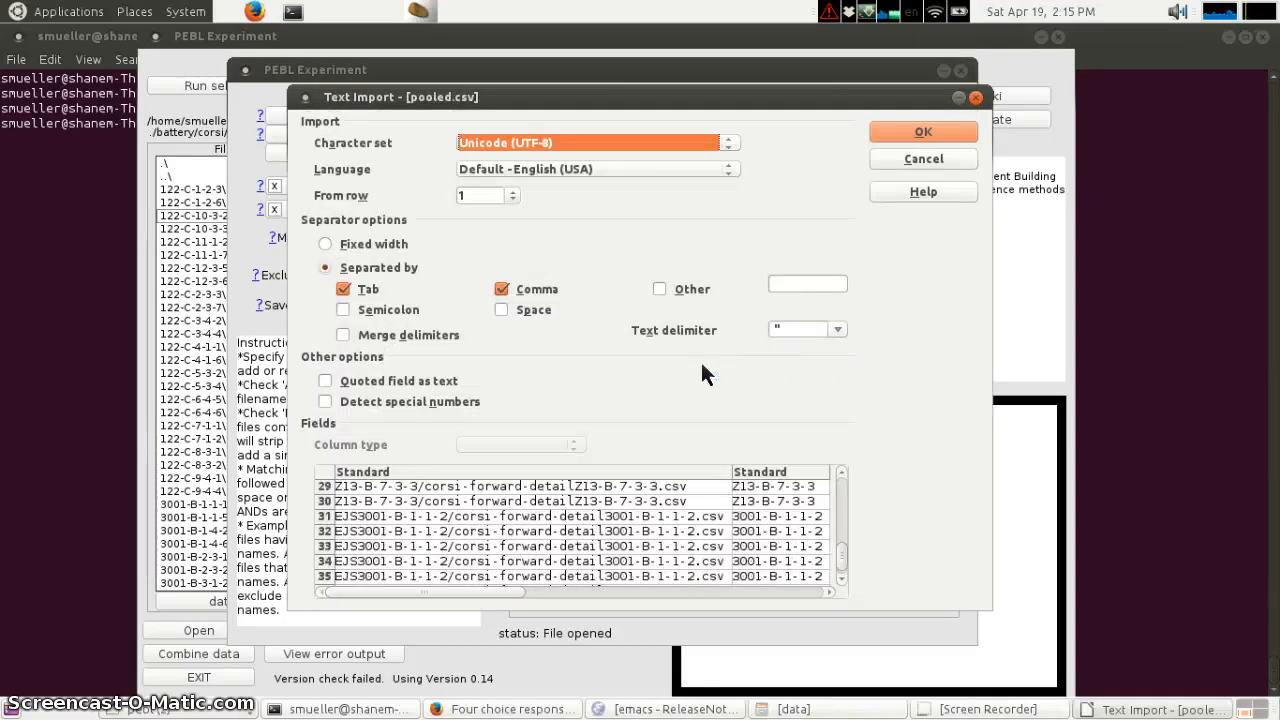
{"action": "left_click", "coordinate": [923, 132]}
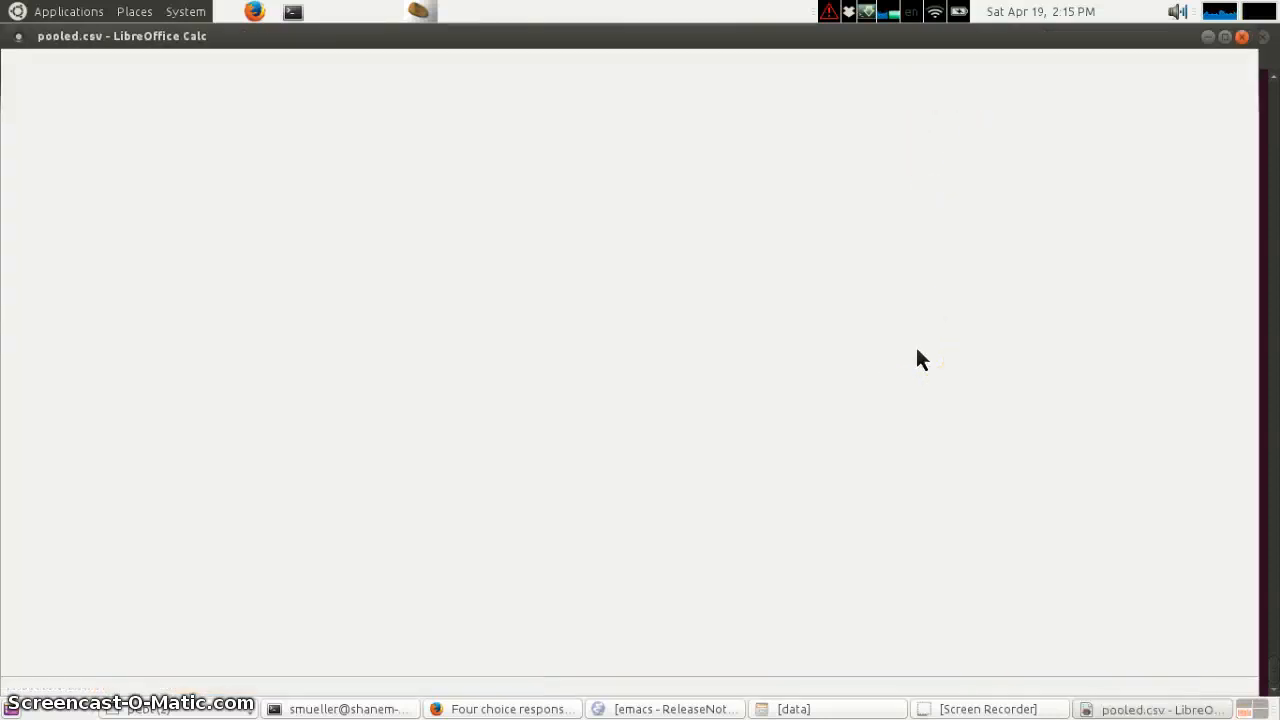
{"action": "scroll", "coordinate": [795, 317], "scroll_direction": "down", "scroll_amount": 8}
{"action": "scroll", "coordinate": [795, 317], "scroll_direction": "down", "scroll_amount": 18}
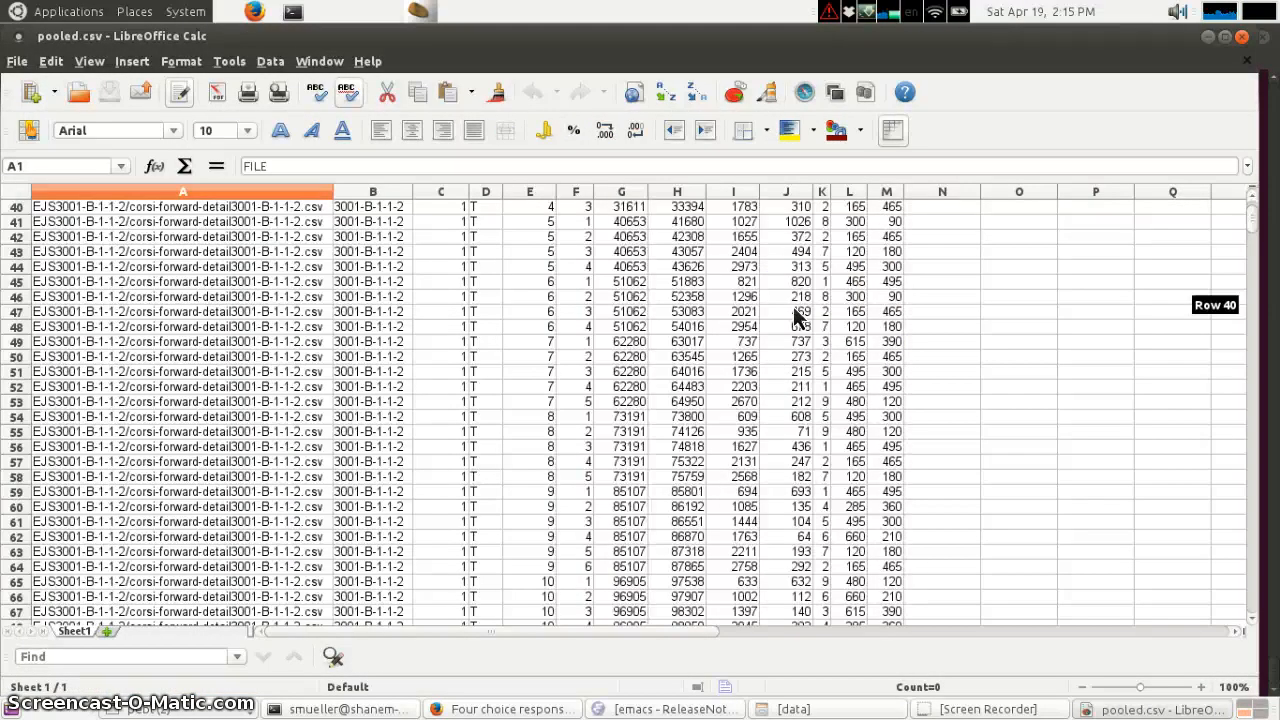
{"action": "scroll", "coordinate": [282, 268], "scroll_direction": "up", "scroll_amount": 12}
{"action": "scroll", "coordinate": [282, 268], "scroll_direction": "up", "scroll_amount": 14}
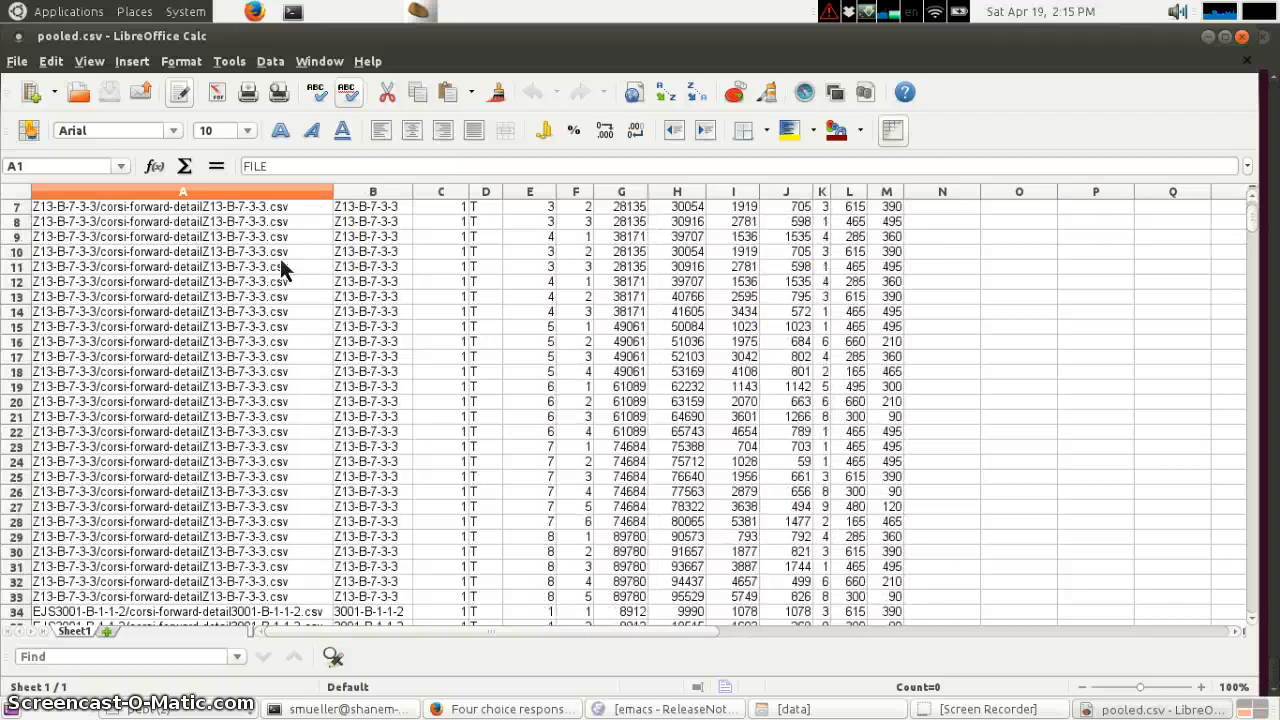
Step: Examine the filename and subject number columns down to the last data row of the pooled sheet
{"action": "scroll", "coordinate": [270, 290], "scroll_direction": "down", "scroll_amount": 1}
{"action": "scroll", "coordinate": [262, 318], "scroll_direction": "down", "scroll_amount": 14}
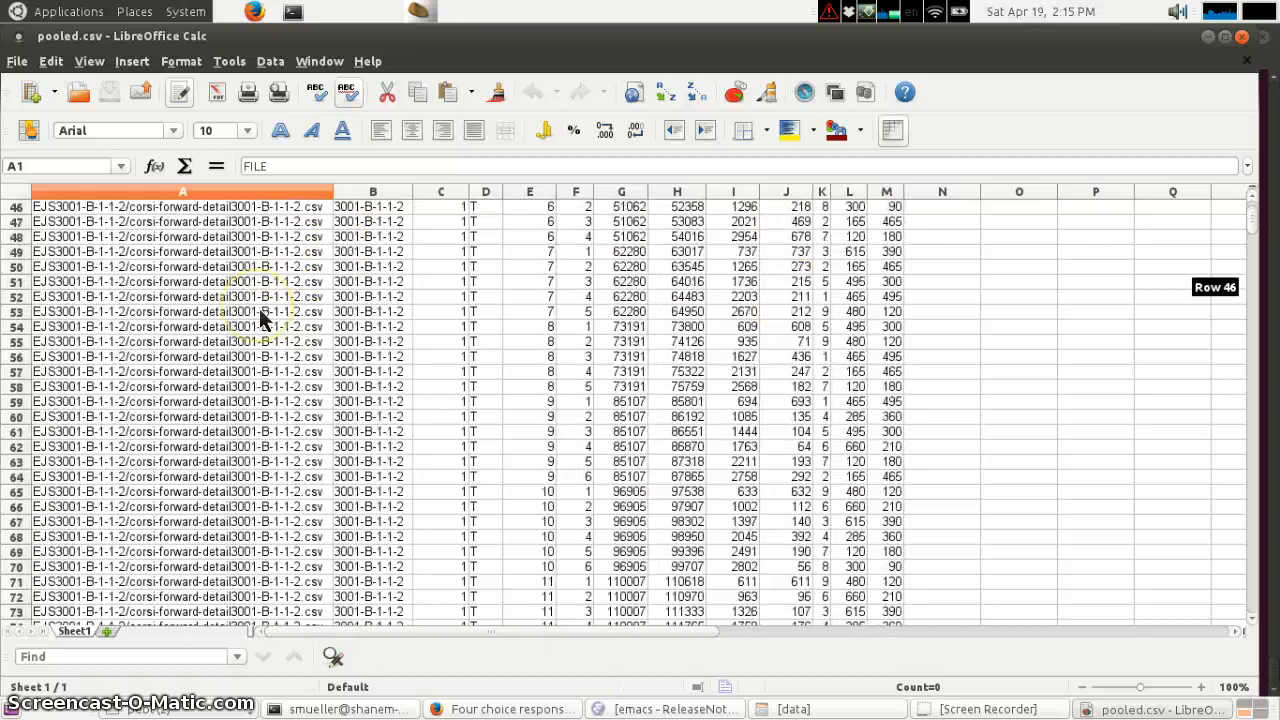
{"action": "left_click", "coordinate": [392, 298]}
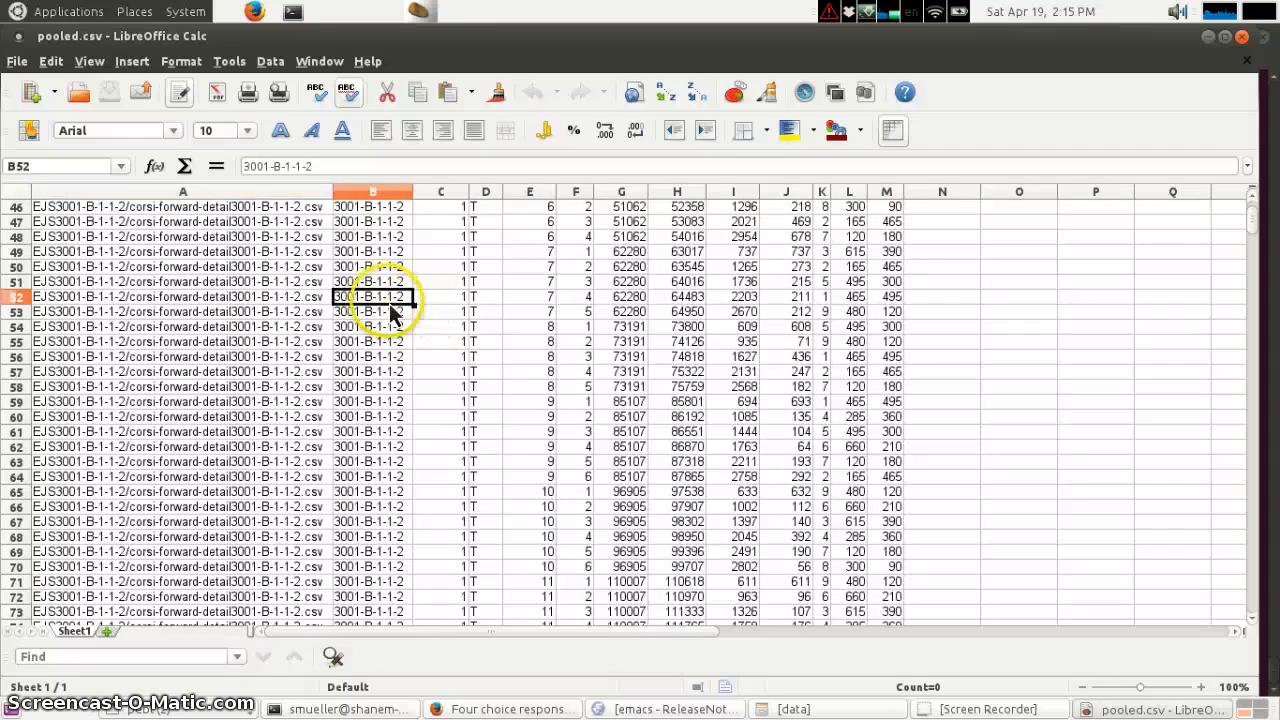
{"action": "scroll", "coordinate": [246, 368], "scroll_direction": "down", "scroll_amount": 14}
{"action": "left_click", "coordinate": [242, 360]}
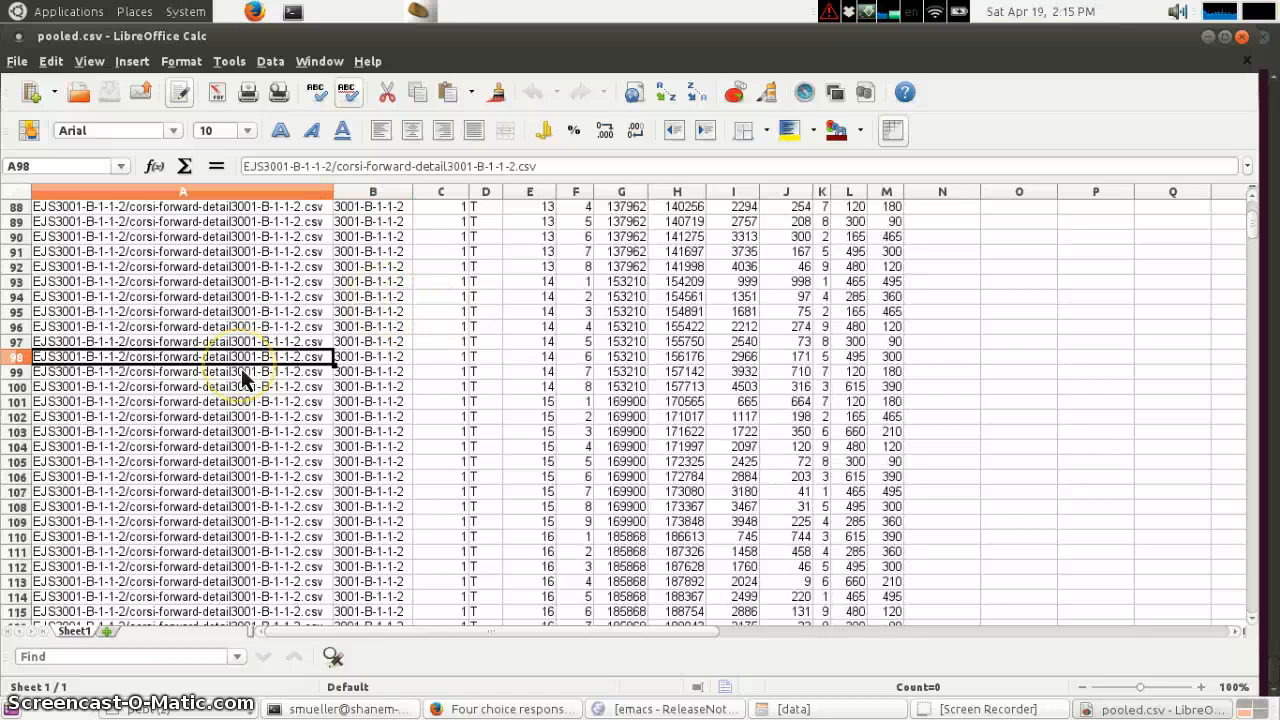
{"action": "key", "text": "ctrl+Down"}
{"action": "key", "text": "Up"}
{"action": "key", "text": "Down"}
{"action": "key", "text": "Up"}
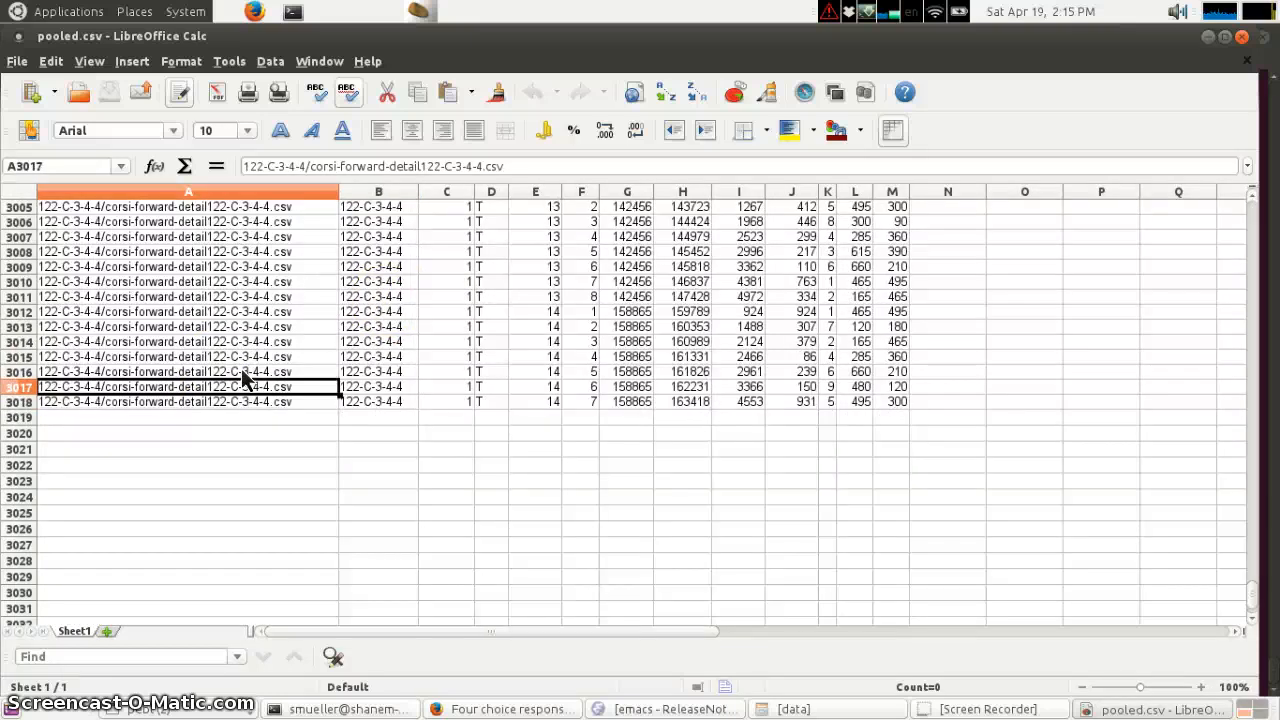
Step: Return to the start of the sheet and examine the row 3 values from the type column across to posy
{"action": "key", "text": "ctrl+Home"}
{"action": "key", "text": "Right"}
{"action": "key", "text": "Right"}
{"action": "key", "text": "Right"}
{"action": "key", "text": "Down"}
{"action": "key", "text": "Down"}
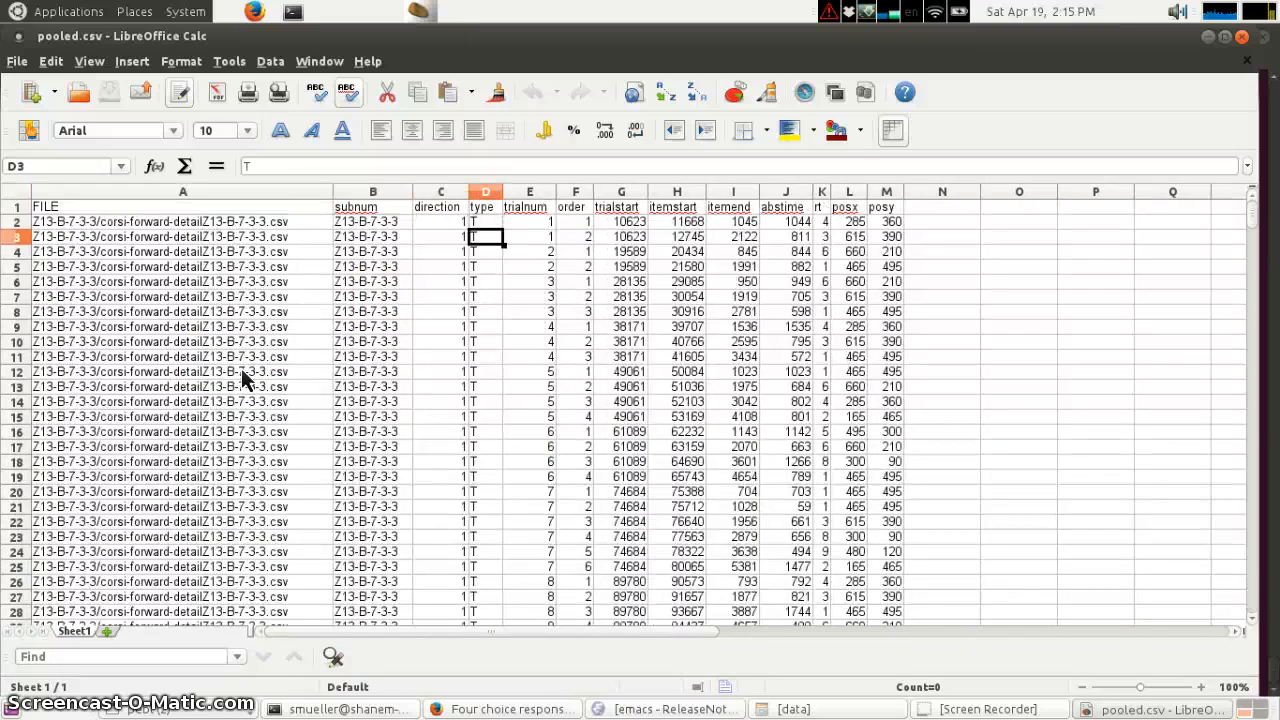
{"action": "key", "text": "Right"}
{"action": "key", "text": "Right"}
{"action": "key", "text": "Right"}
{"action": "key", "text": "Right"}
{"action": "key", "text": "Right"}
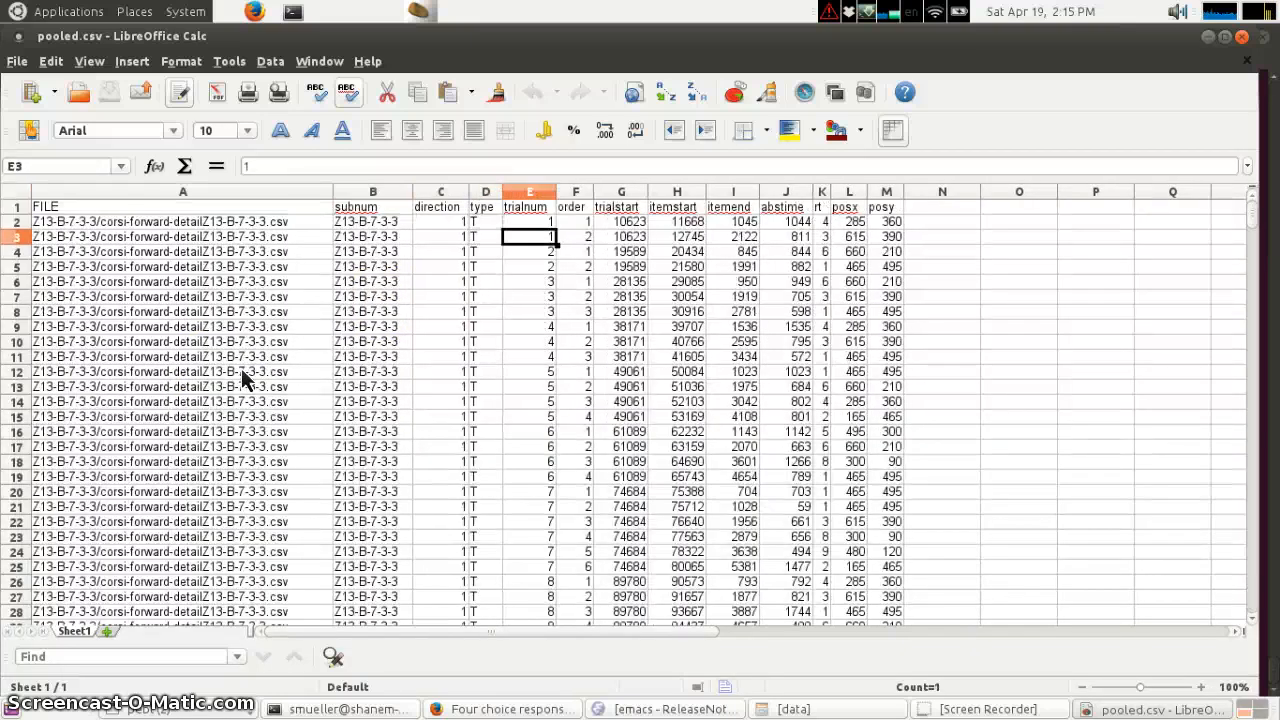
{"action": "key", "text": "Right"}
{"action": "key", "text": "Right"}
{"action": "key", "text": "Right"}
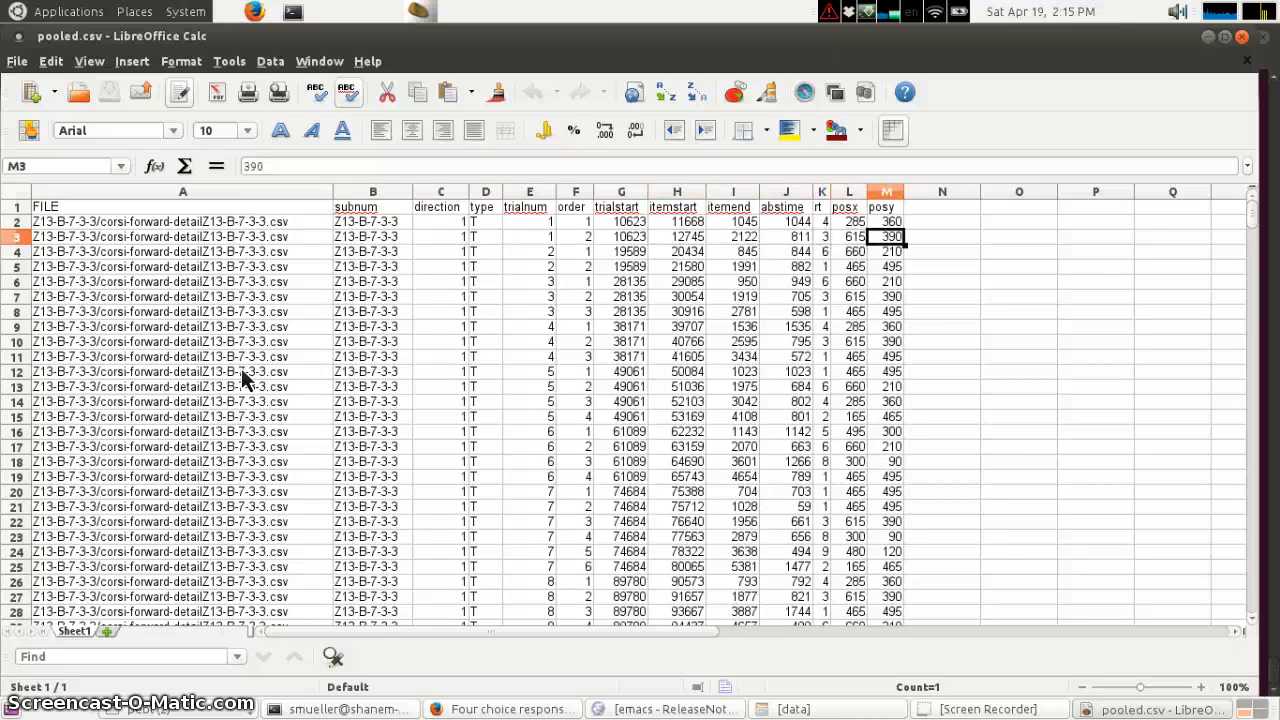
{"action": "key", "text": "Right"}
{"action": "key", "text": "Left"}
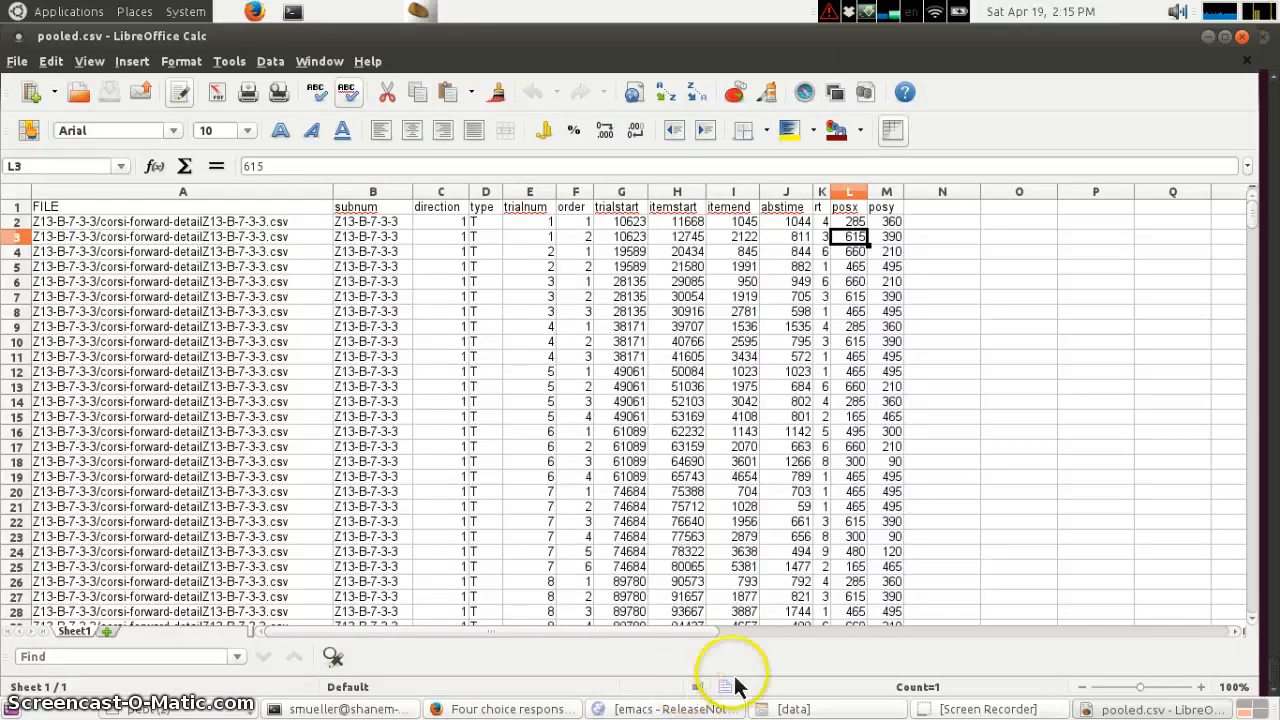
{"action": "left_click", "coordinate": [963, 706]}
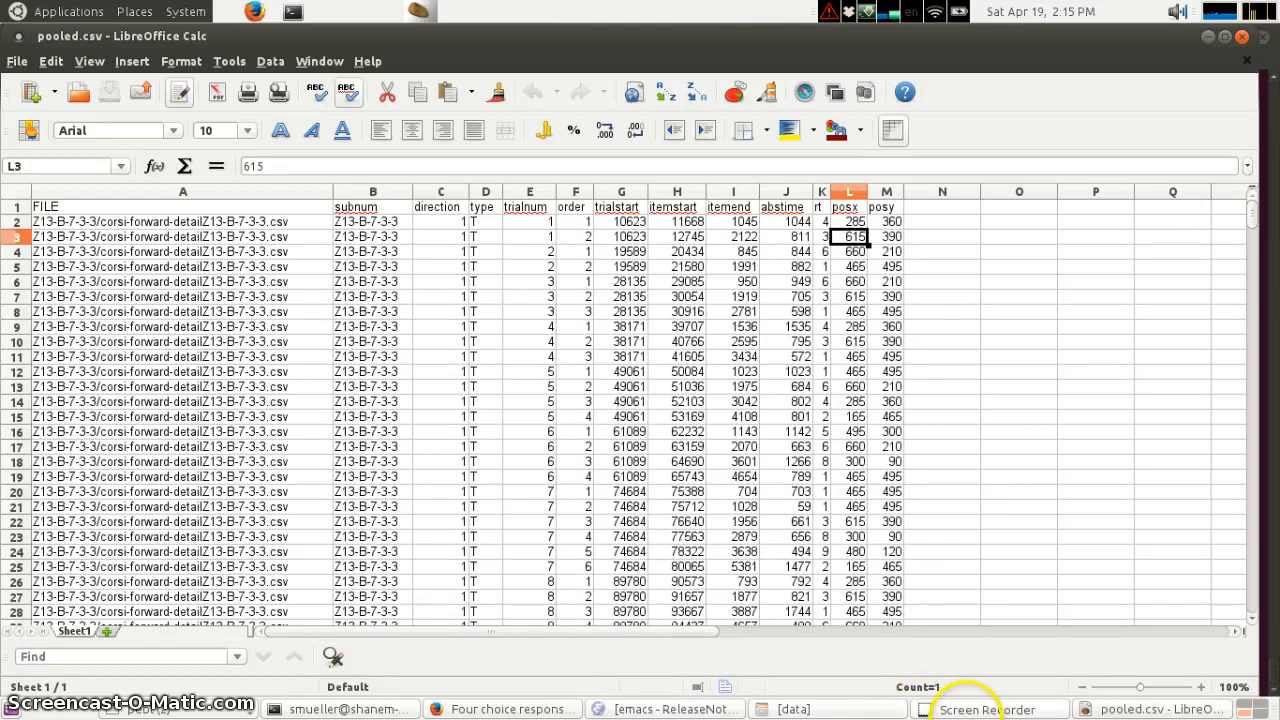